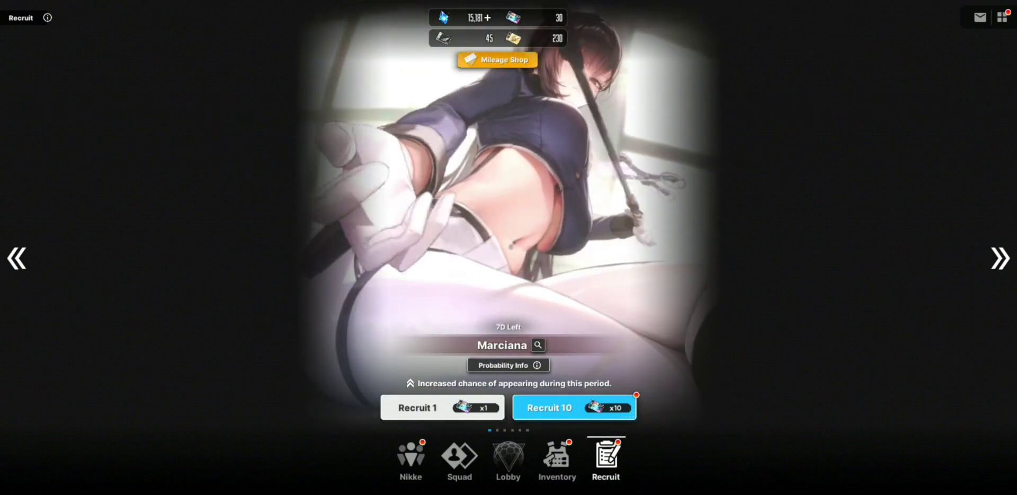
- Move the recruit carousel from the Marciana banner to the A2 Pick Up banner
{"action": "left_click", "coordinate": [1000, 257]}
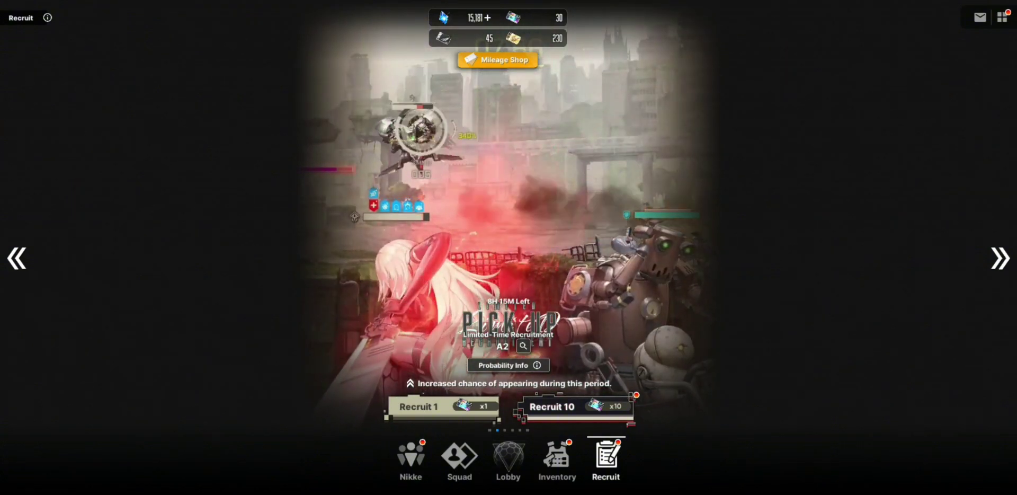
- Compare the A2 and 2B pick-up banners, then advance to Ordinary Recruit
{"action": "left_click", "coordinate": [999, 257]}
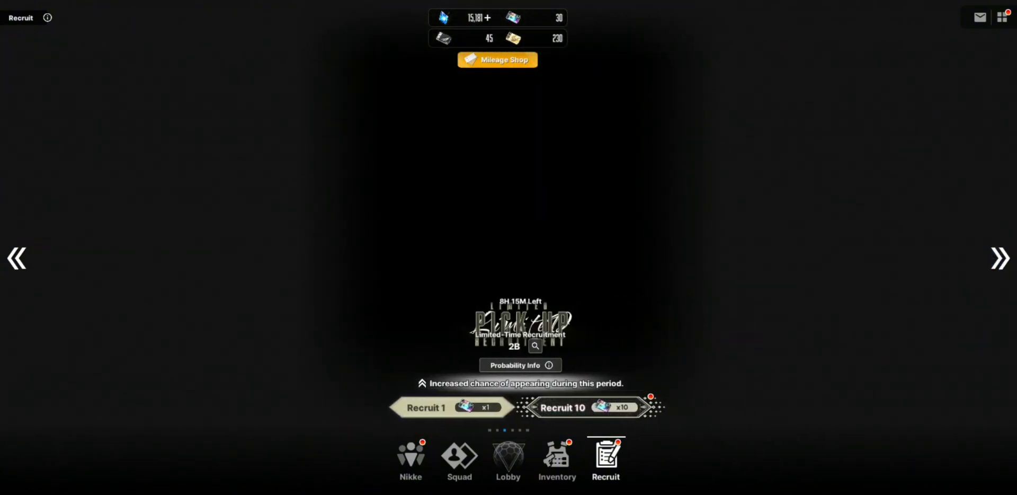
{"action": "left_click", "coordinate": [18, 257]}
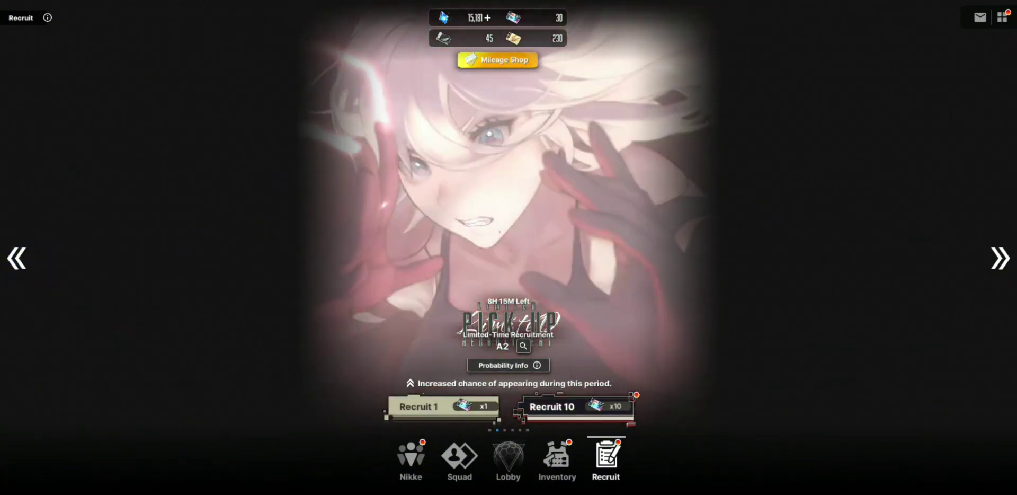
{"action": "left_click", "coordinate": [1000, 257]}
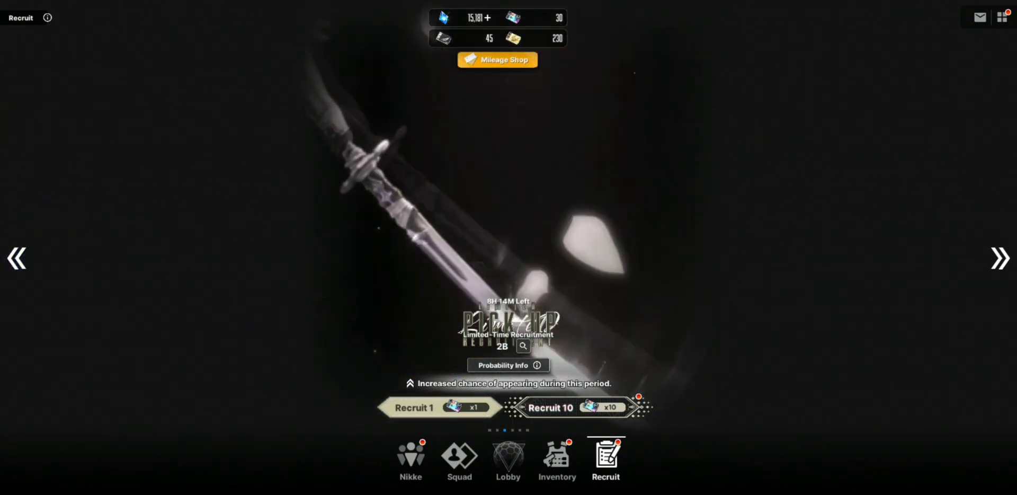
{"action": "left_click", "coordinate": [17, 258]}
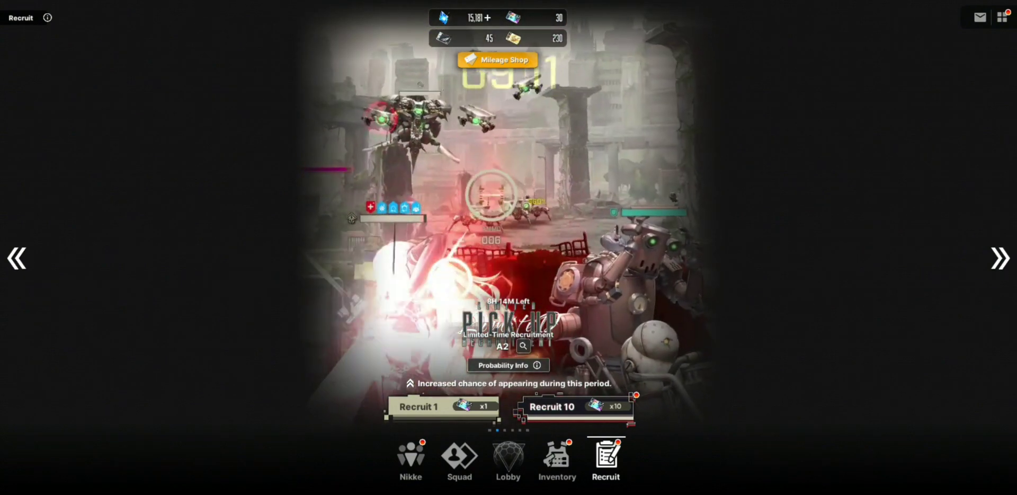
{"action": "left_click", "coordinate": [999, 258]}
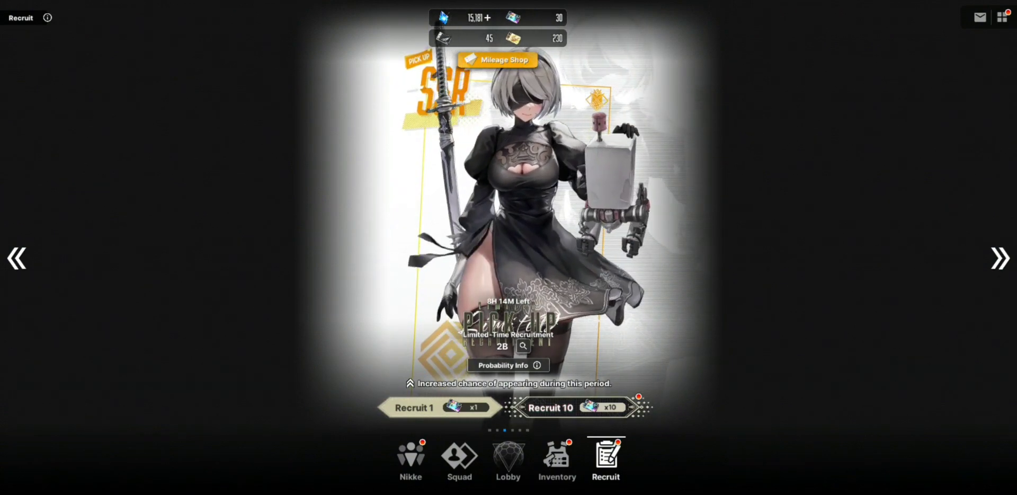
{"action": "left_click", "coordinate": [999, 256]}
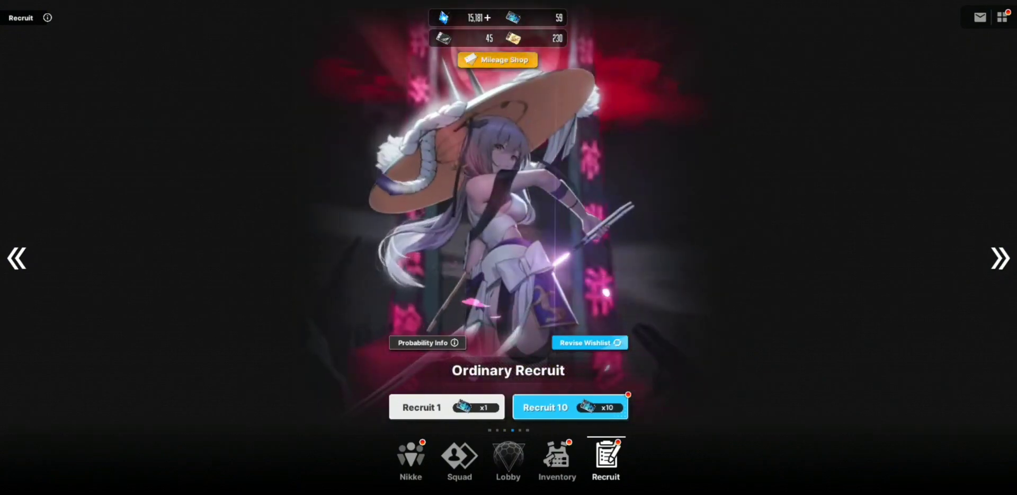
- Browse past the New Commander Special Recruitment banner to the Social Point Recruit banner
{"action": "left_click", "coordinate": [999, 257]}
{"action": "left_click", "coordinate": [999, 257]}
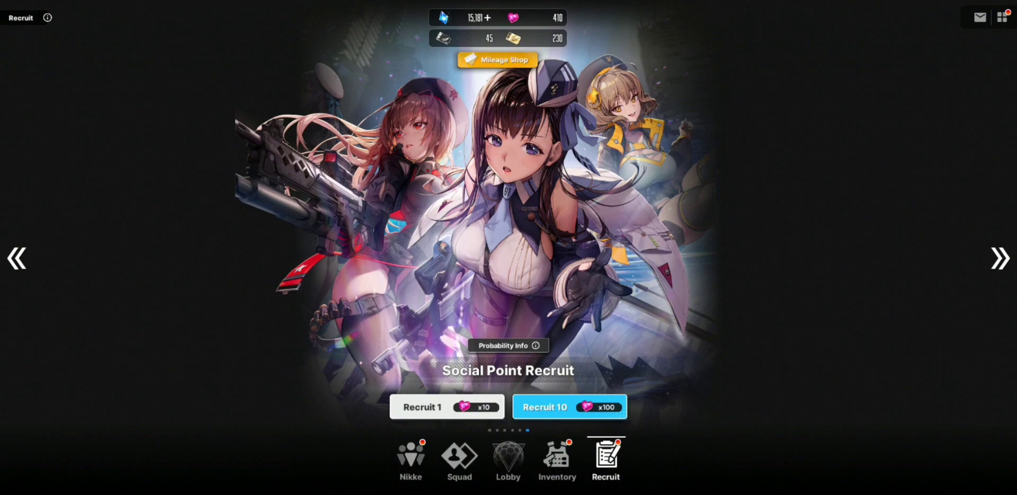
{"action": "left_click", "coordinate": [17, 258]}
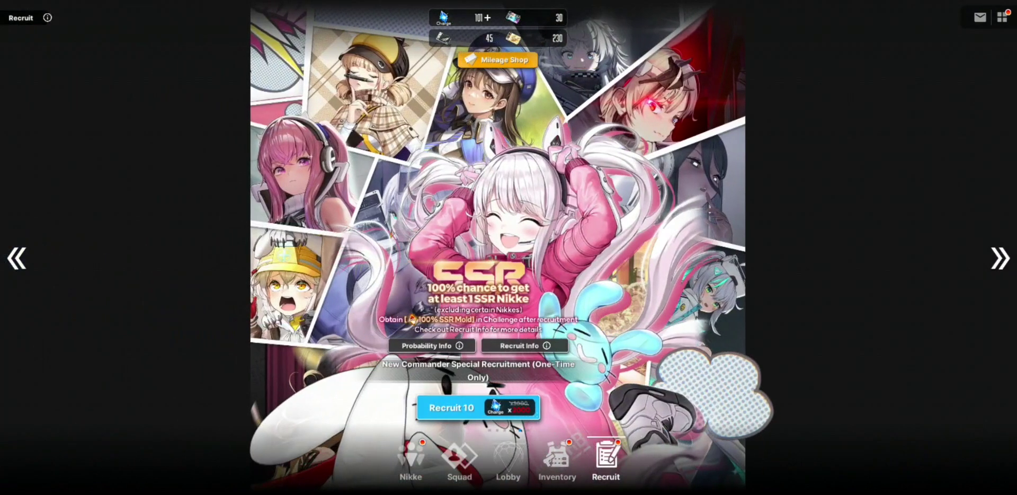
{"action": "left_click_drag", "start_coordinate": [715, 255], "coordinate": [239, 255]}
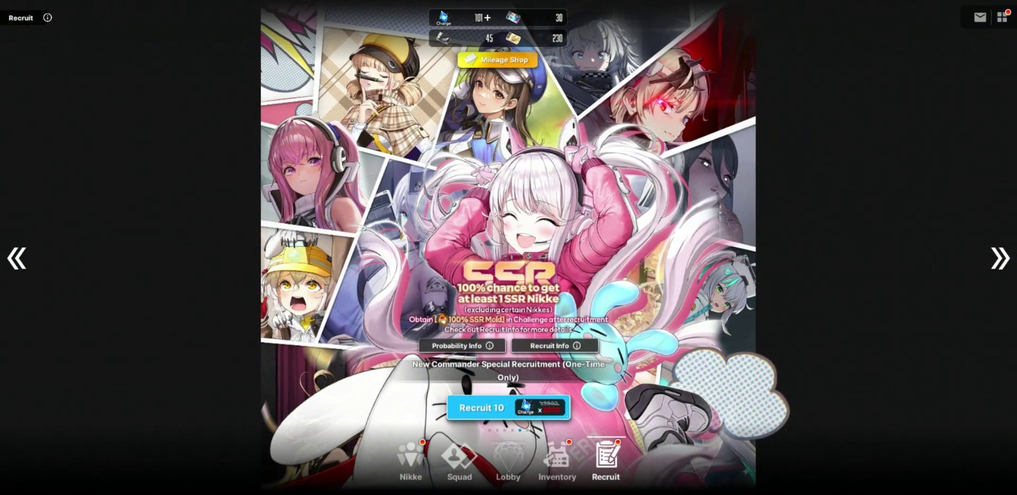
{"action": "left_click_drag", "start_coordinate": [317, 255], "coordinate": [794, 255]}
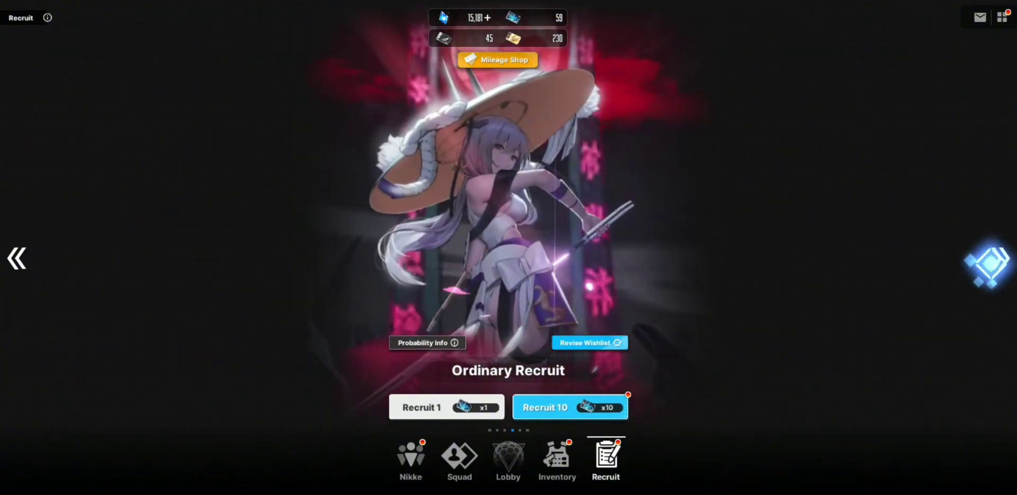
{"action": "left_click", "coordinate": [999, 257]}
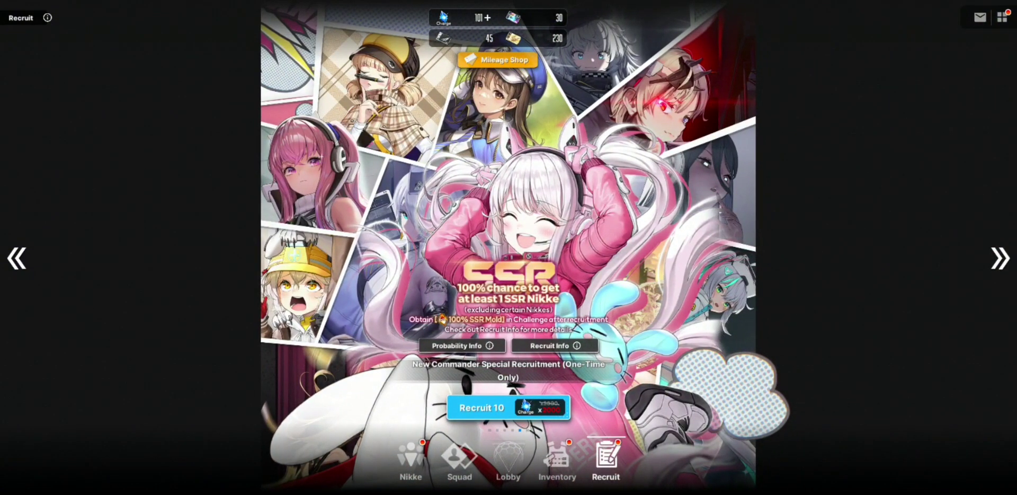
{"action": "left_click_drag", "start_coordinate": [715, 255], "coordinate": [278, 255]}
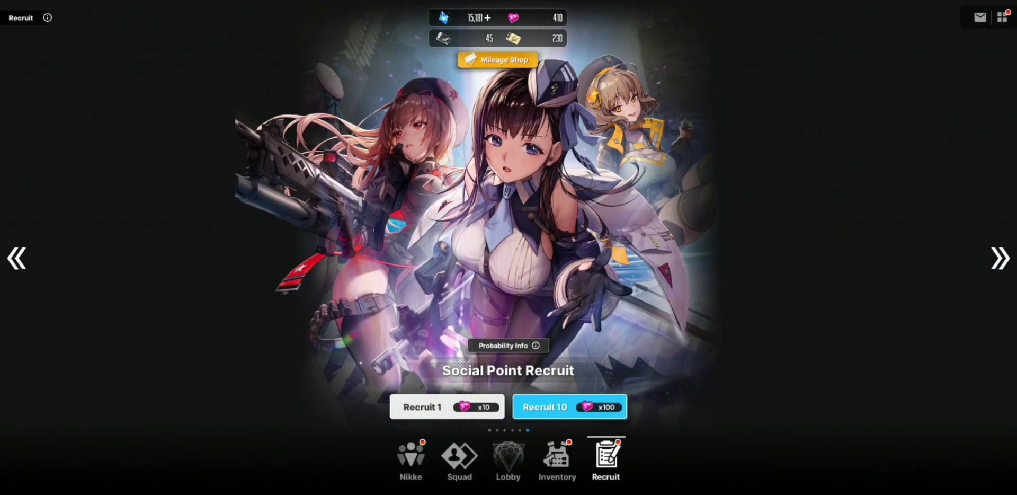
- Run a ten-pull Social Point recruitment, yielding three SR and seven R Nikkes
{"action": "left_click", "coordinate": [569, 406]}
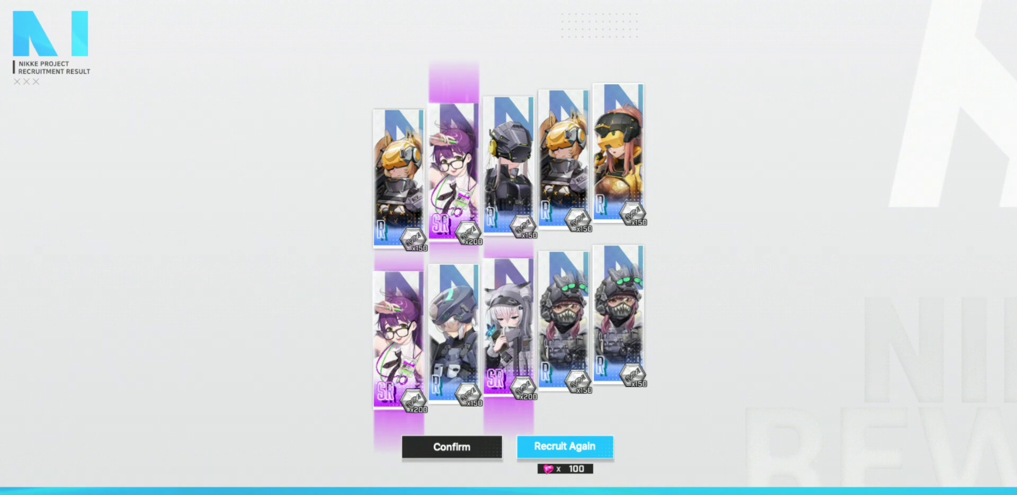
- Recruit ten more with social points, getting four SR and six R Nikkes
{"action": "left_click", "coordinate": [564, 446]}
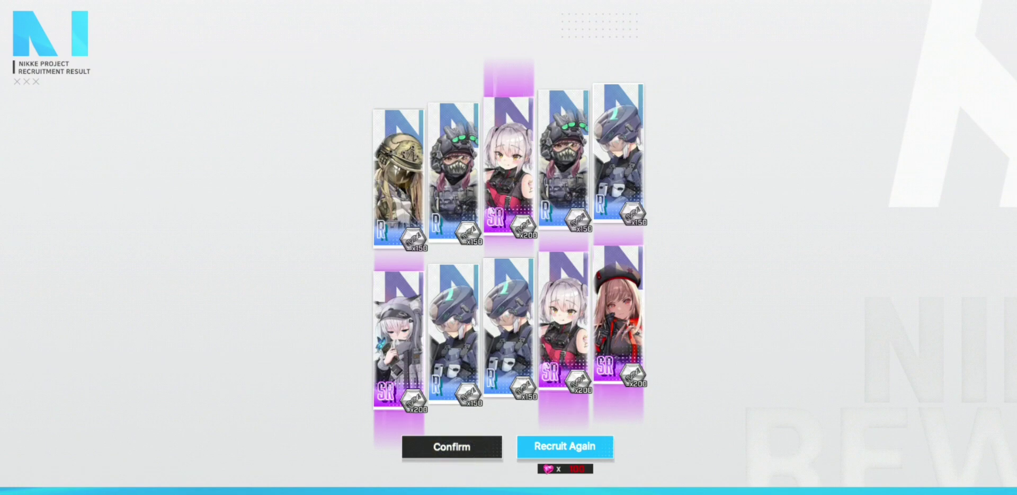
- Close the recruitment results and open the Ordinary Recruit wishlist for revision
{"action": "left_click", "coordinate": [451, 446]}
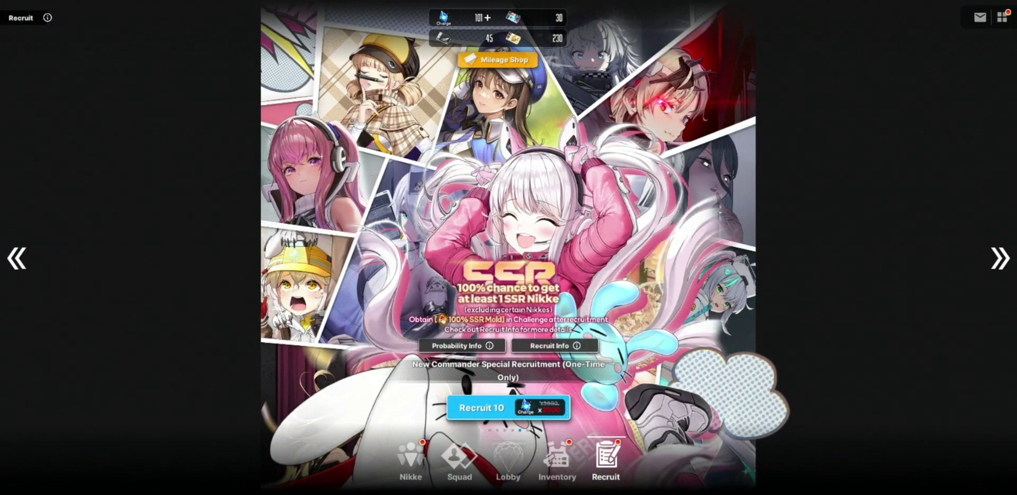
{"action": "left_click", "coordinate": [999, 257]}
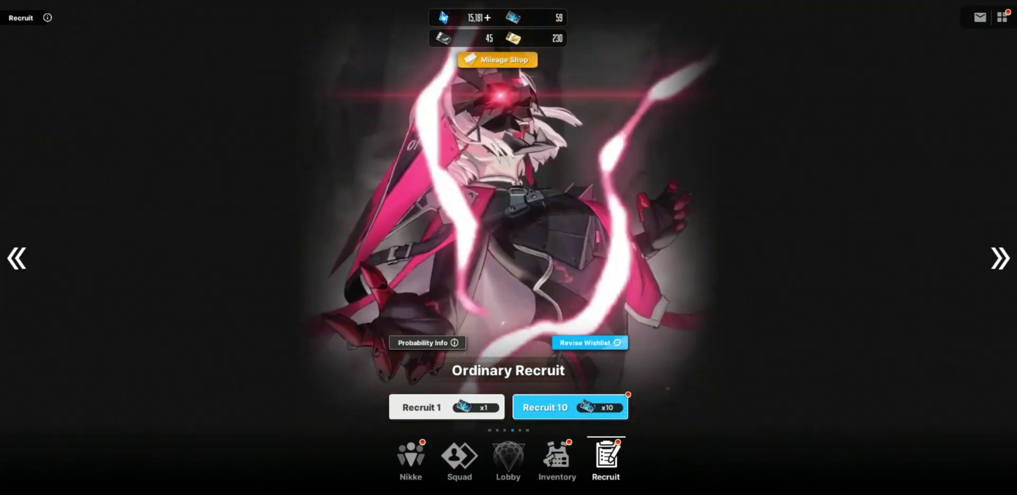
{"action": "left_click", "coordinate": [589, 342]}
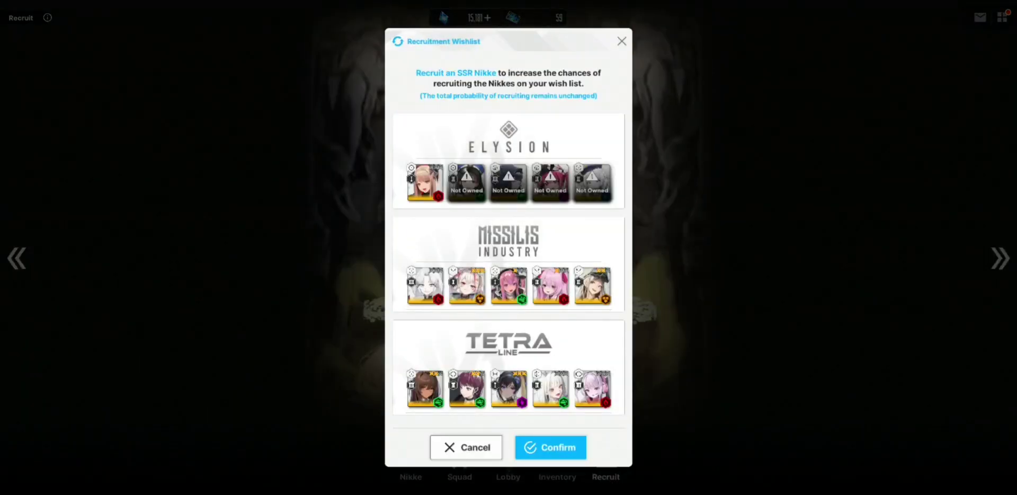
{"action": "scroll", "coordinate": [509, 263], "scroll_direction": "down", "scroll_amount": 2}
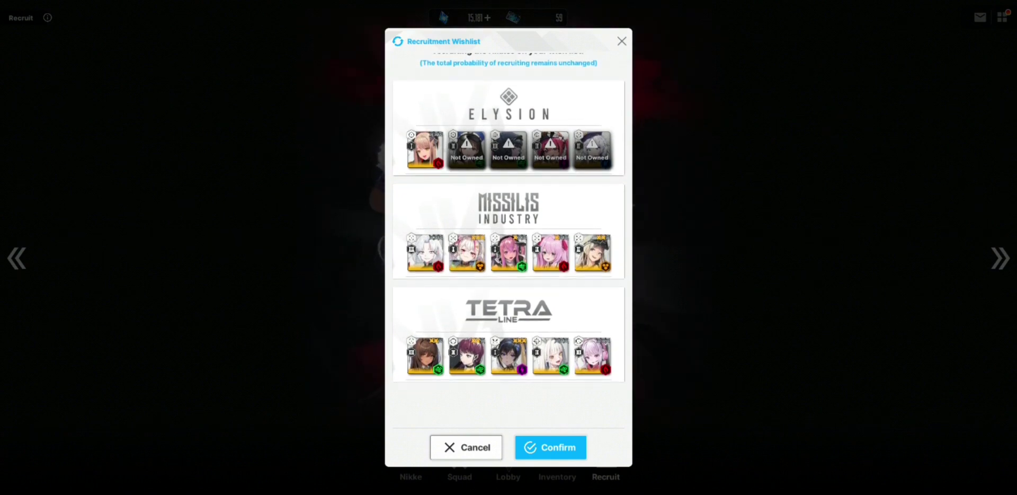
{"action": "scroll", "coordinate": [509, 262], "scroll_direction": "up", "scroll_amount": 2}
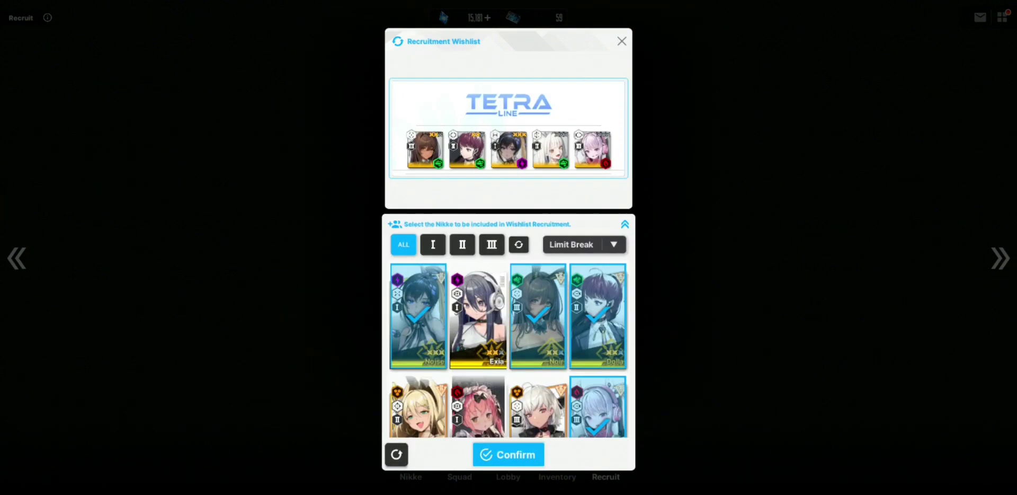
{"action": "scroll", "coordinate": [508, 350], "scroll_direction": "down", "scroll_amount": 2}
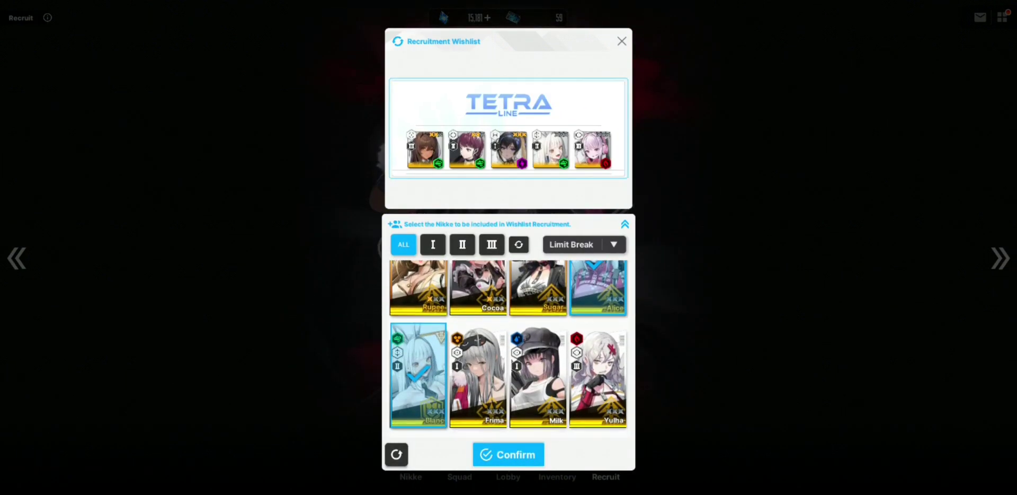
{"action": "scroll", "coordinate": [508, 350], "scroll_direction": "down", "scroll_amount": 3}
{"action": "scroll", "coordinate": [508, 350], "scroll_direction": "down", "scroll_amount": 3}
{"action": "scroll", "coordinate": [508, 350], "scroll_direction": "down", "scroll_amount": 3}
{"action": "scroll", "coordinate": [509, 350], "scroll_direction": "down", "scroll_amount": 3}
{"action": "scroll", "coordinate": [508, 350], "scroll_direction": "up", "scroll_amount": 5}
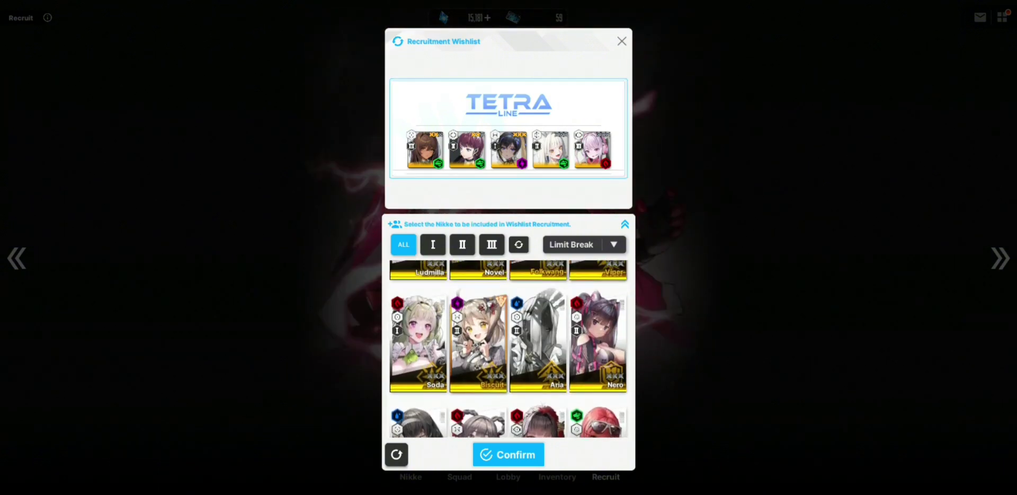
- Fill the empty Missilis wishlist slot, pick an Elysion Nikke, and save the wishlist
{"action": "left_click", "coordinate": [509, 454]}
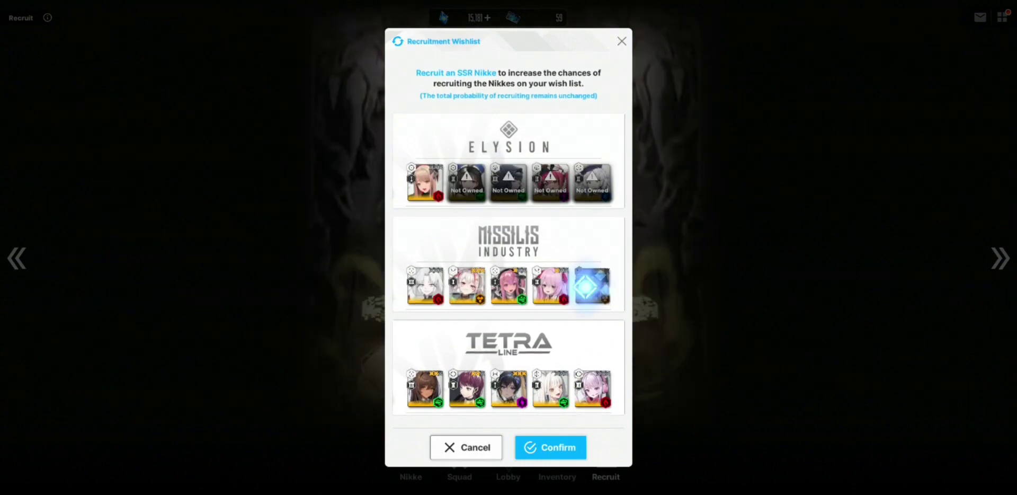
{"action": "left_click", "coordinate": [592, 285]}
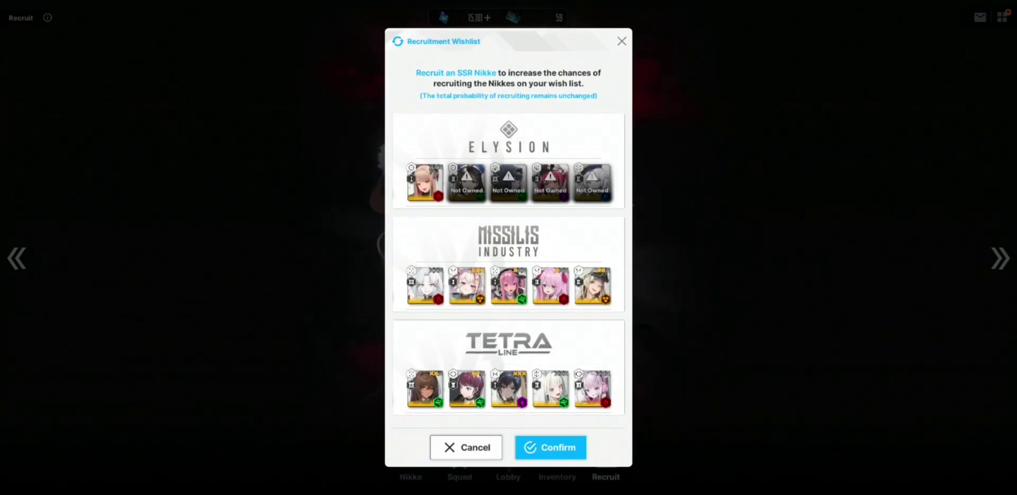
{"action": "left_click", "coordinate": [425, 182]}
{"action": "left_click", "coordinate": [597, 358]}
{"action": "scroll", "coordinate": [508, 350], "scroll_direction": "down", "scroll_amount": 1}
{"action": "scroll", "coordinate": [508, 350], "scroll_direction": "up", "scroll_amount": 1}
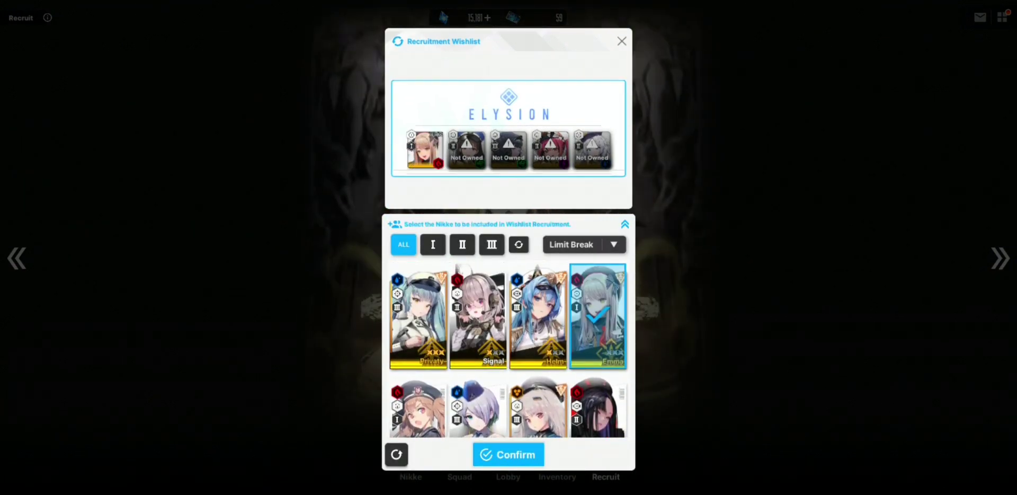
{"action": "left_click", "coordinate": [509, 454]}
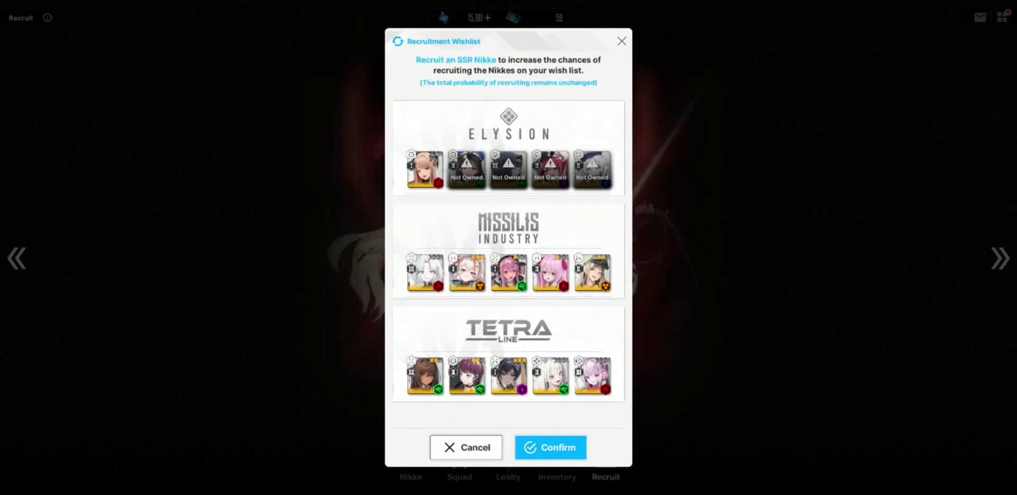
{"action": "left_click", "coordinate": [551, 446]}
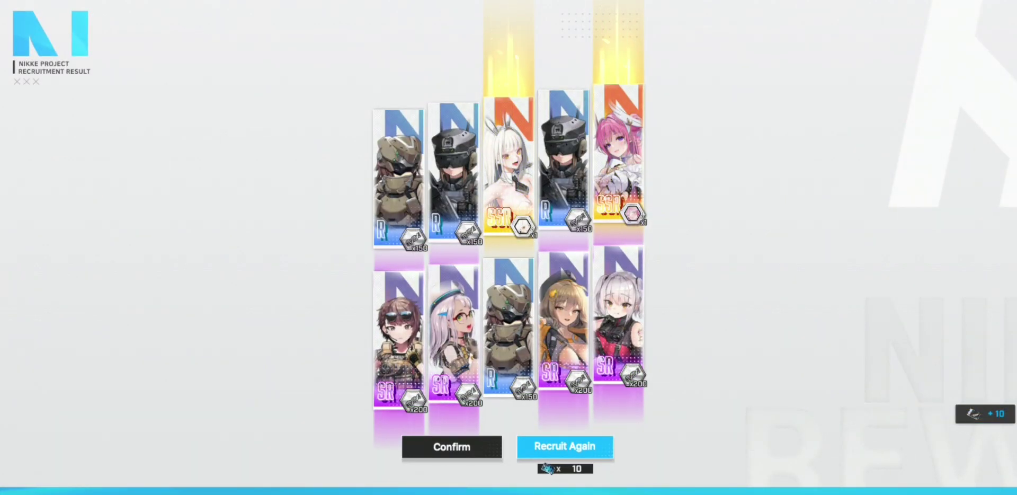
- Dismiss the ordinary ten-pull results and return to the Ordinary Recruit page
{"action": "left_click", "coordinate": [451, 446]}
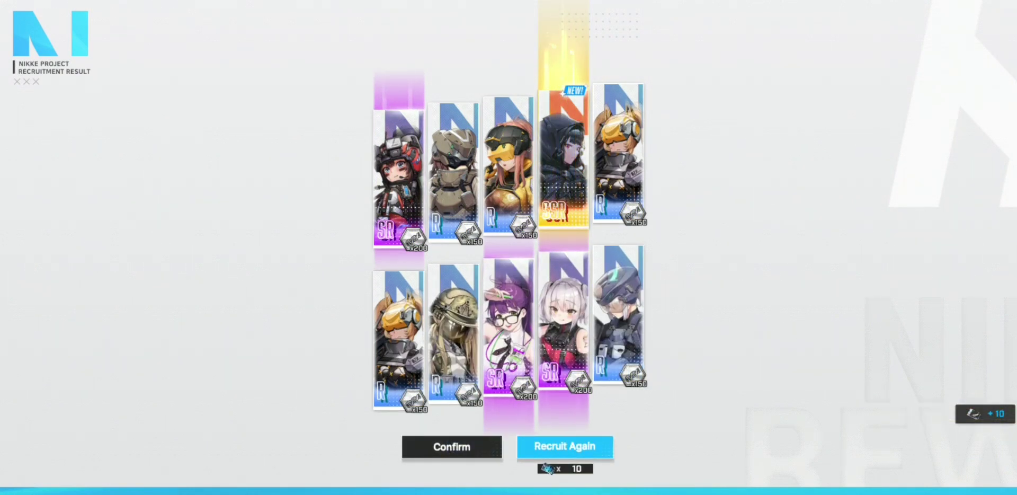
- Dismiss the ten-pull results showing three SR and seven R Nikkes
{"action": "left_click", "coordinate": [451, 446]}
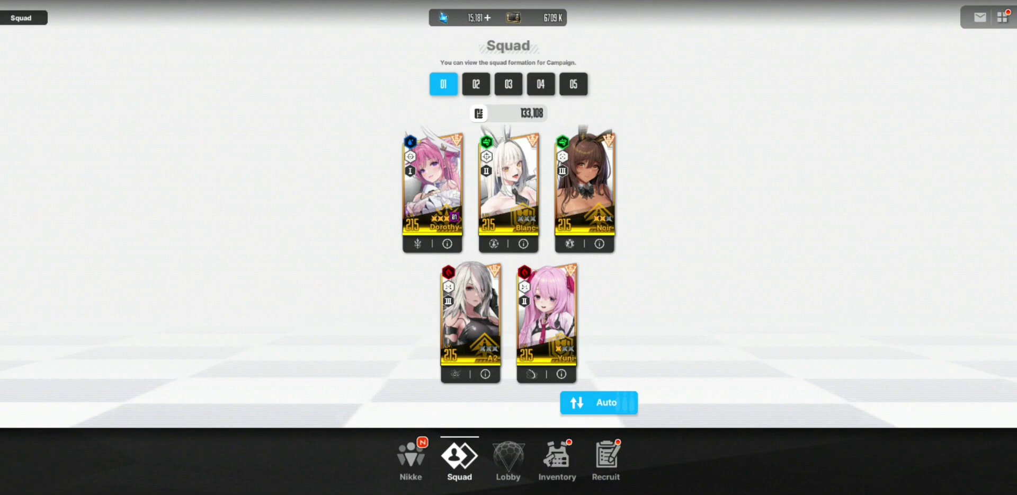
- Return to the Recruit tab and advance two banners to Ordinary Recruit
{"action": "left_click", "coordinate": [606, 460]}
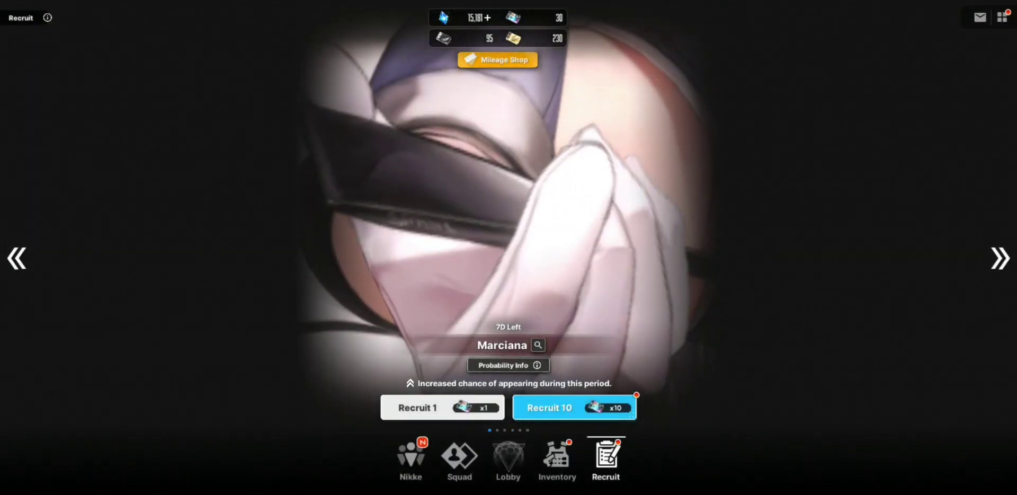
{"action": "left_click", "coordinate": [999, 257]}
{"action": "left_click", "coordinate": [1000, 257]}
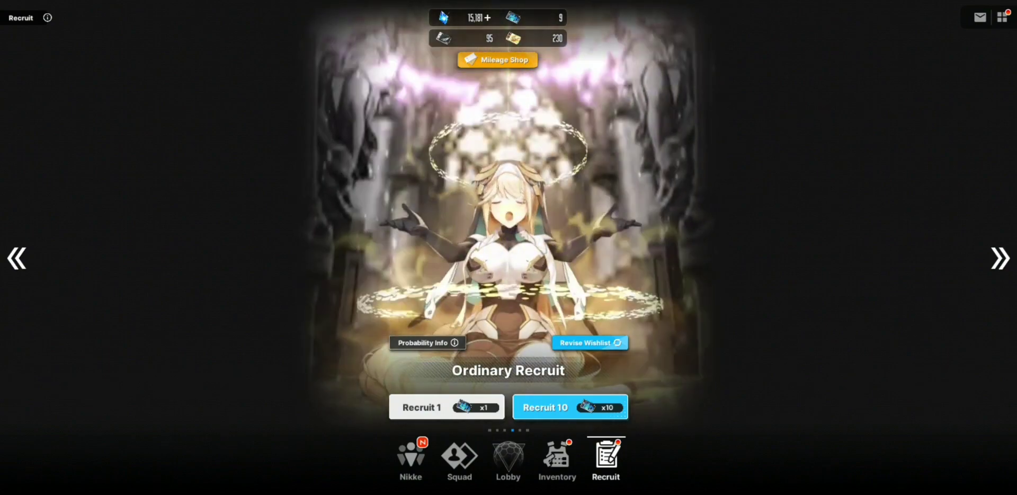
- Recruit ten Nikkes on Ordinary Recruit, covering missing vouchers with gems, and dismiss the results
{"action": "left_click", "coordinate": [570, 406]}
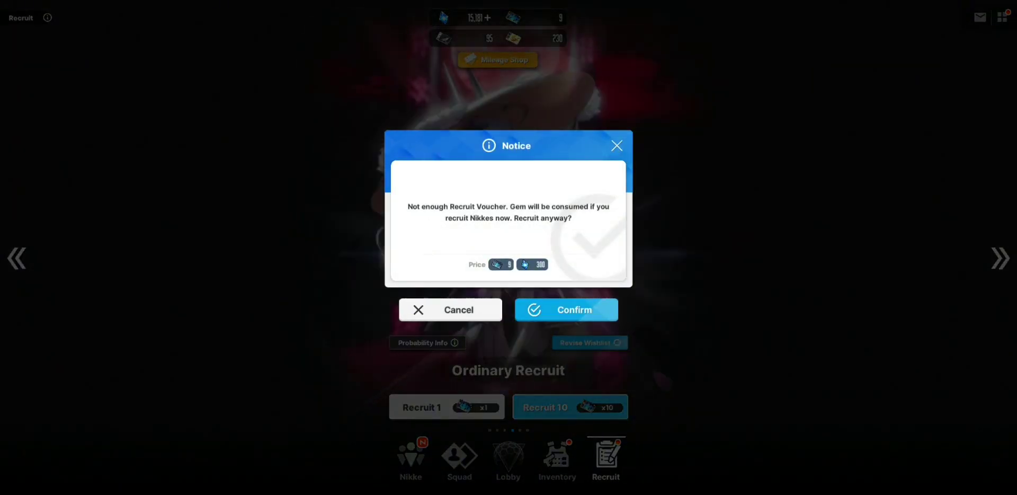
{"action": "left_click", "coordinate": [606, 309]}
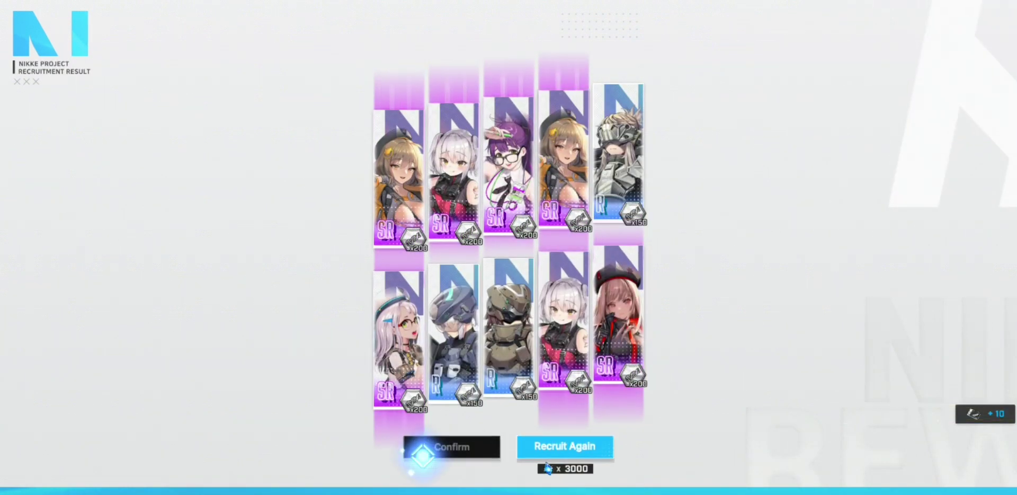
{"action": "left_click", "coordinate": [451, 446]}
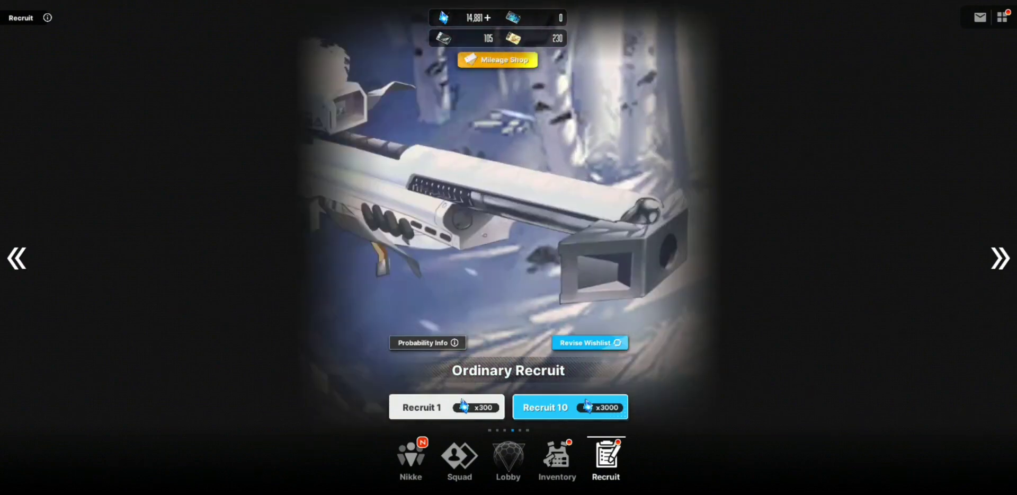
- Flip back through the recruitment banners, then dismiss the A2 ten-pull results
{"action": "left_click", "coordinate": [17, 257]}
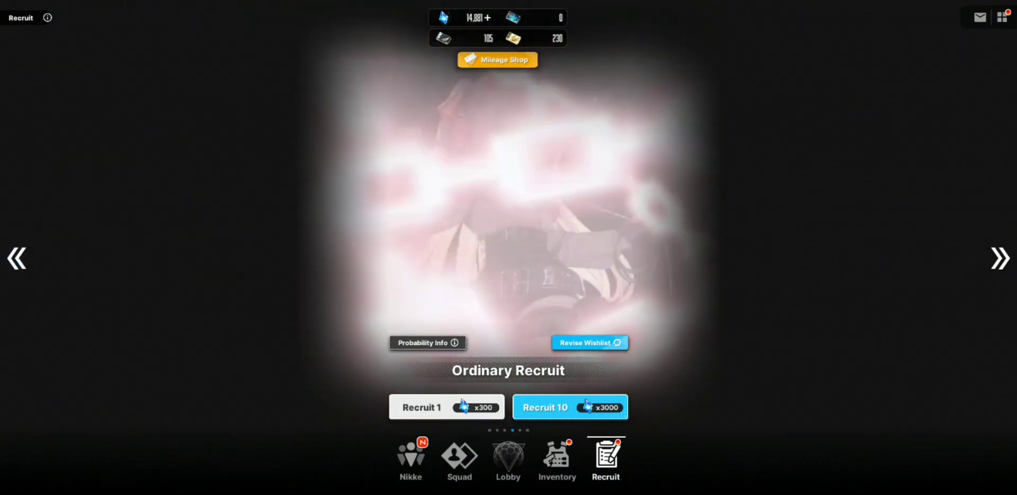
{"action": "left_click", "coordinate": [17, 257]}
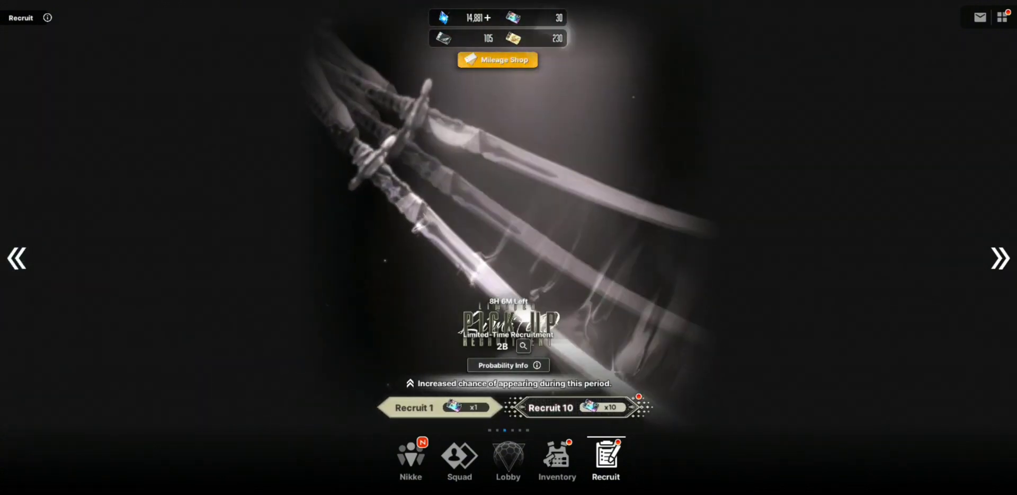
{"action": "left_click", "coordinate": [17, 257]}
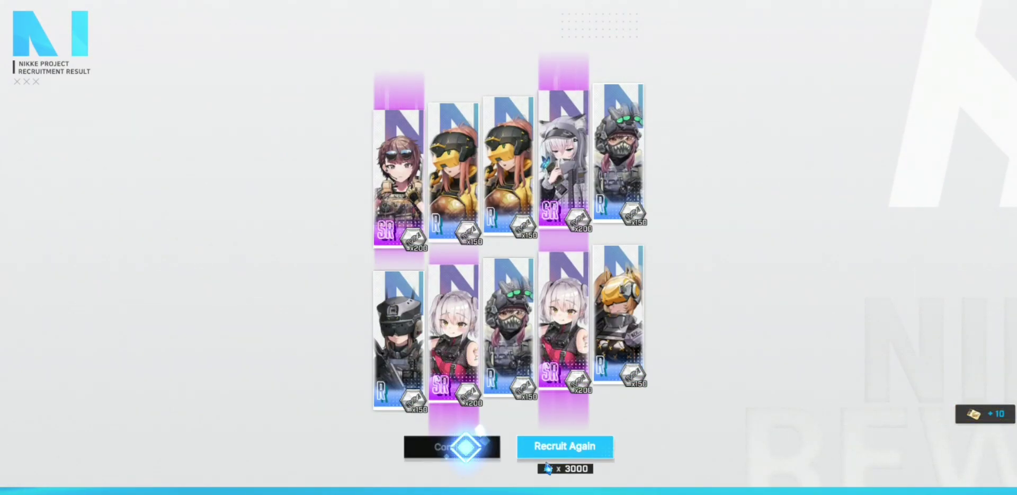
{"action": "left_click", "coordinate": [451, 446]}
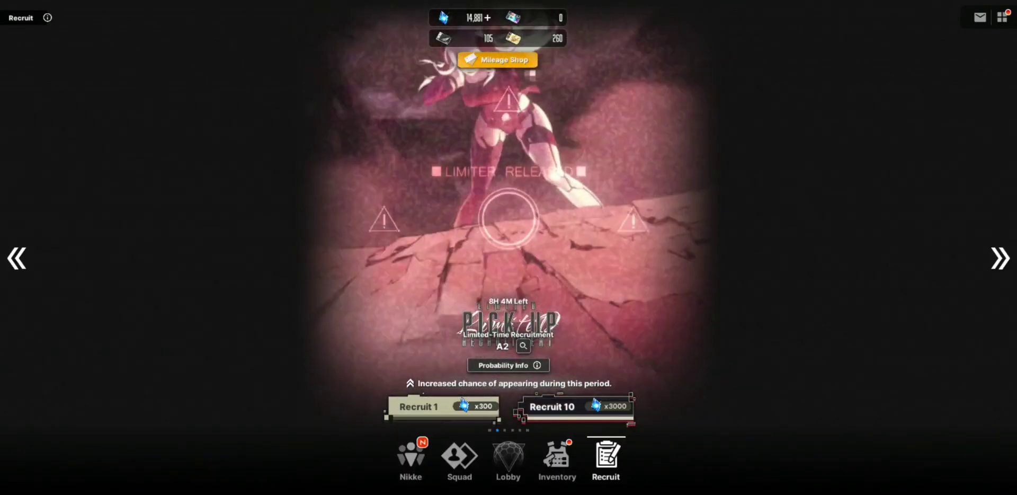
- Spend 3000 Gems on another A2 ten-pull (five SR, five R) and dismiss the results
{"action": "left_click", "coordinate": [573, 405]}
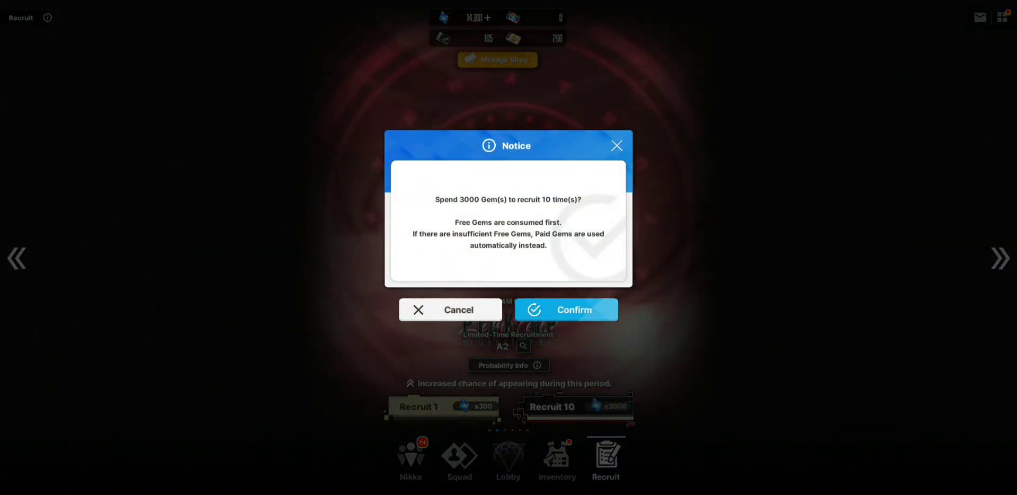
{"action": "left_click", "coordinate": [567, 309]}
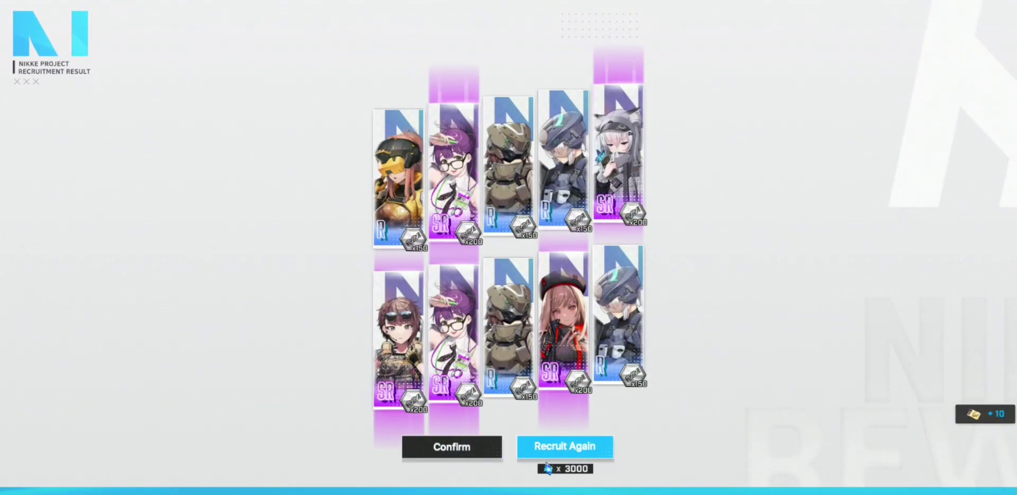
{"action": "left_click", "coordinate": [451, 446]}
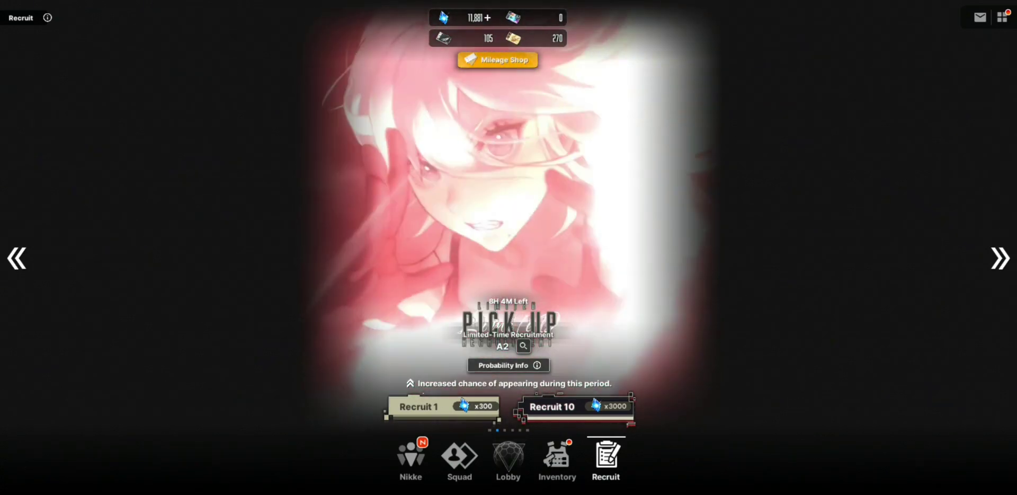
- Run a third 3000-Gem A2 ten-pull, getting two A2 SSRs, leaving 8,881 Gems
{"action": "left_click", "coordinate": [576, 406]}
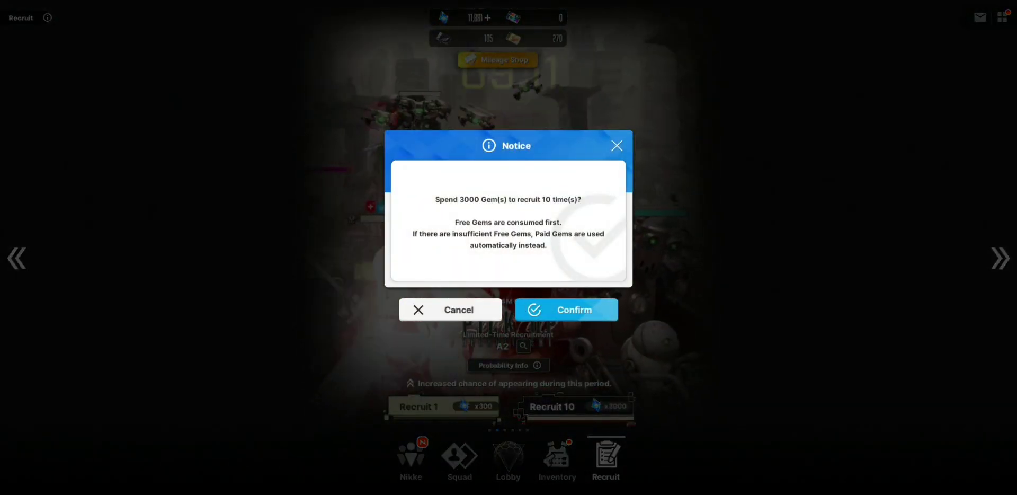
{"action": "left_click", "coordinate": [565, 309]}
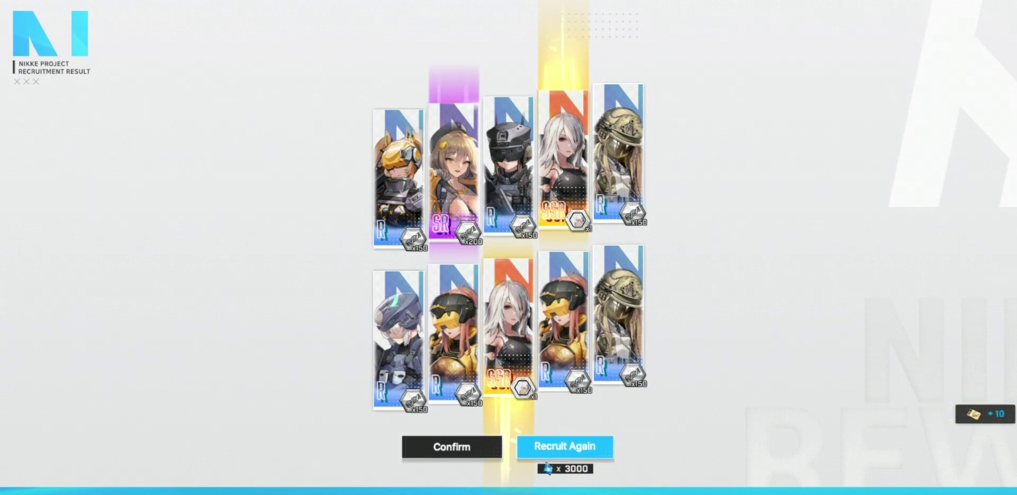
{"action": "left_click", "coordinate": [452, 446]}
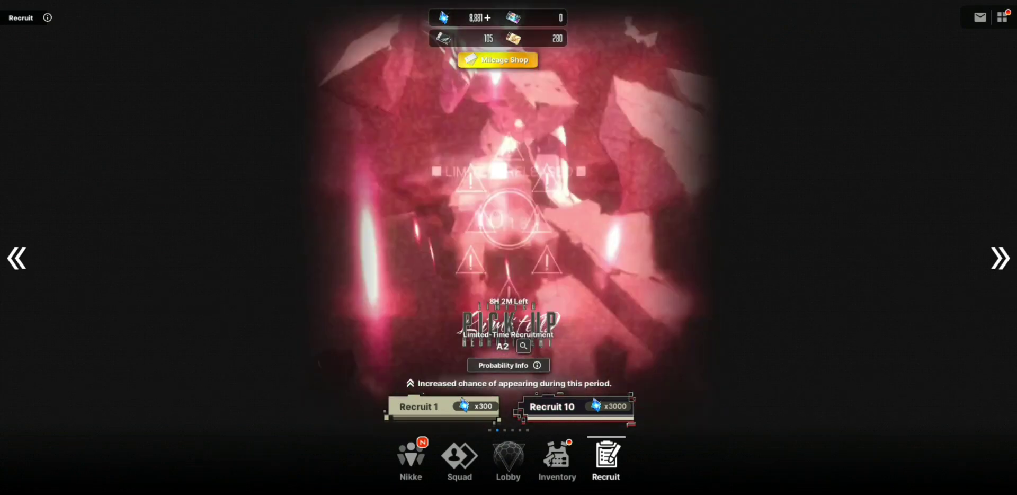
- Move the Recruit screen from the A2 banner to the 2B Pick Up banner
{"action": "left_click", "coordinate": [999, 257]}
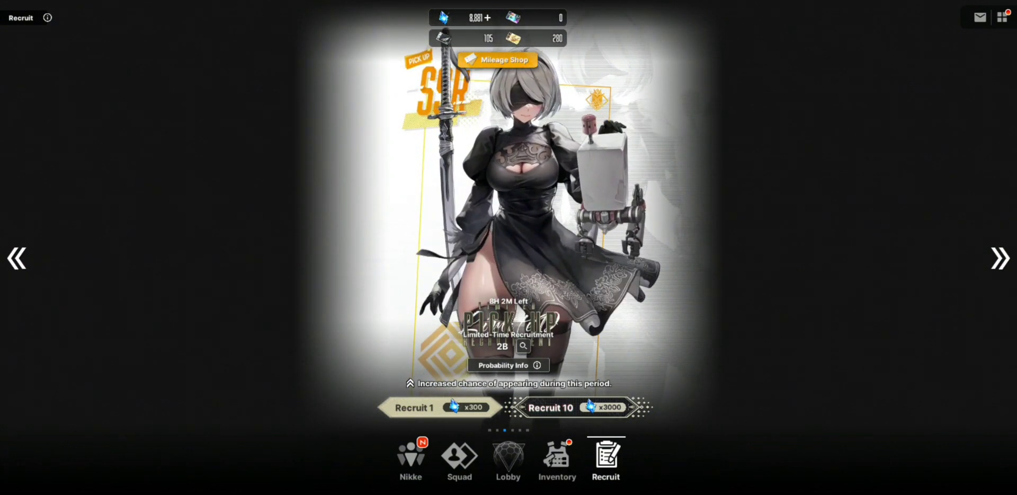
- Spend 3000 Gems on a 2B ten-pull, yielding a 2B SSR, seven SR and two R
{"action": "left_click", "coordinate": [551, 407]}
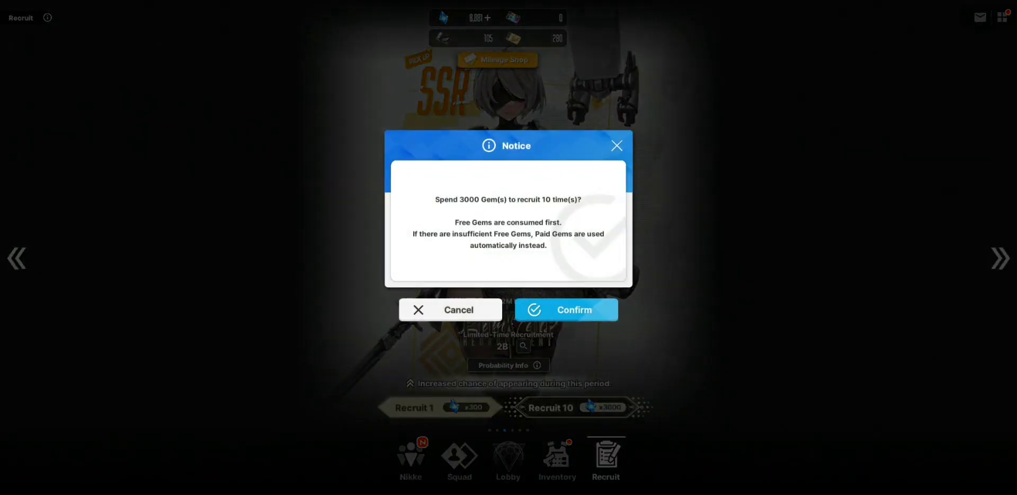
{"action": "left_click", "coordinate": [572, 309]}
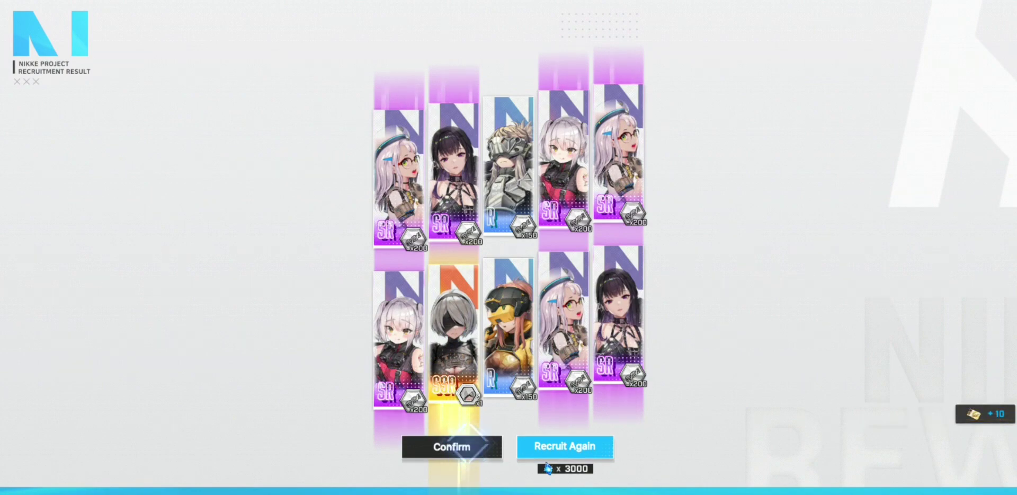
- Dismiss the first results and run another 3000-Gem 2B ten-pull (three SR, seven R)
{"action": "left_click", "coordinate": [452, 445]}
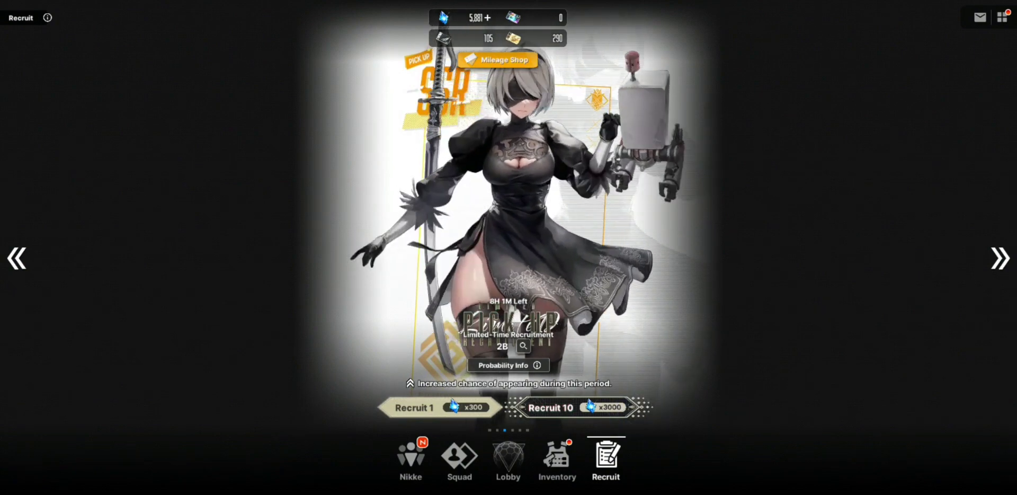
{"action": "left_click", "coordinate": [551, 408]}
{"action": "left_click", "coordinate": [566, 309]}
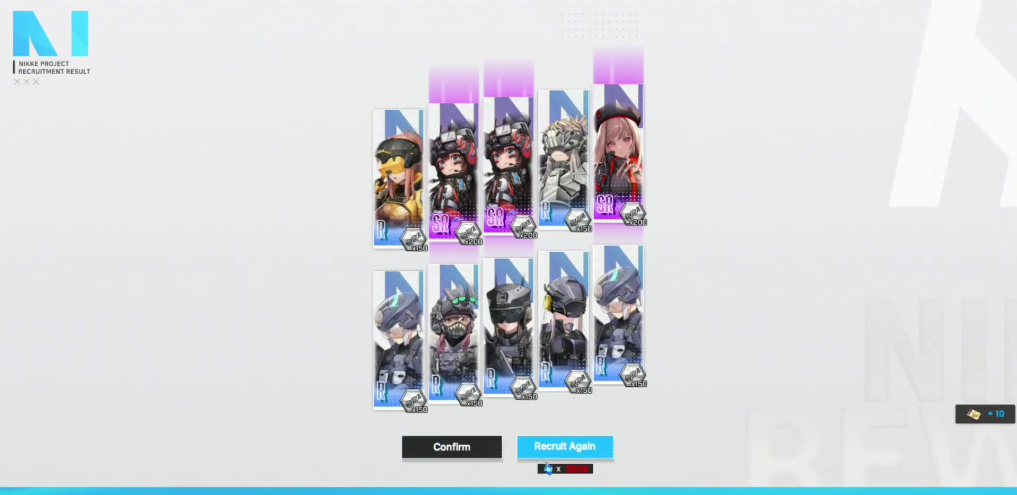
{"action": "left_click", "coordinate": [451, 446]}
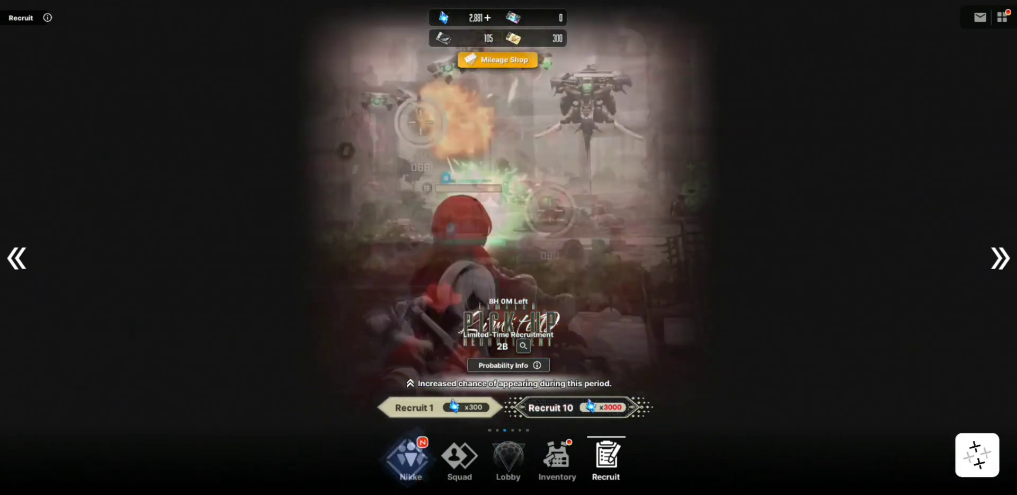
- From the Lobby, limit break A2 with her Spare Body, raising her power to 27,445
{"action": "left_click", "coordinate": [508, 457]}
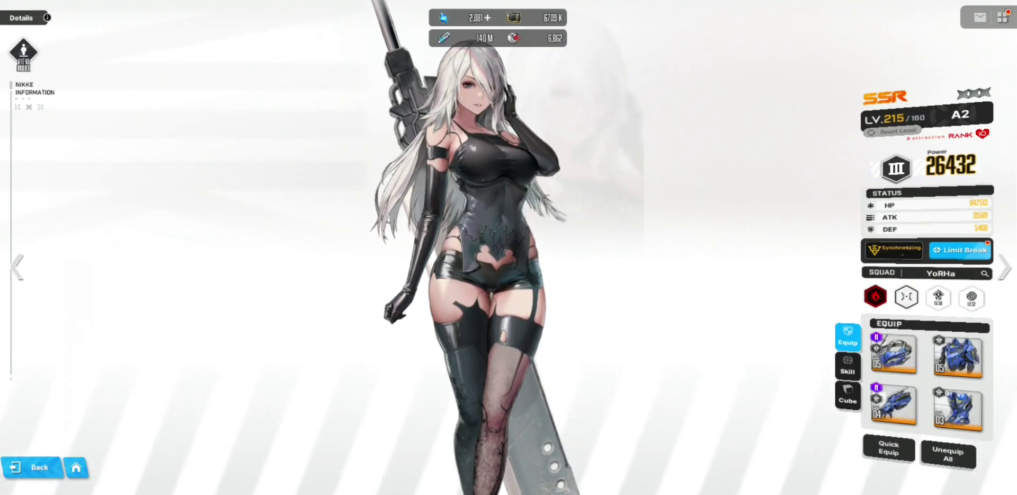
{"action": "left_click", "coordinate": [959, 250]}
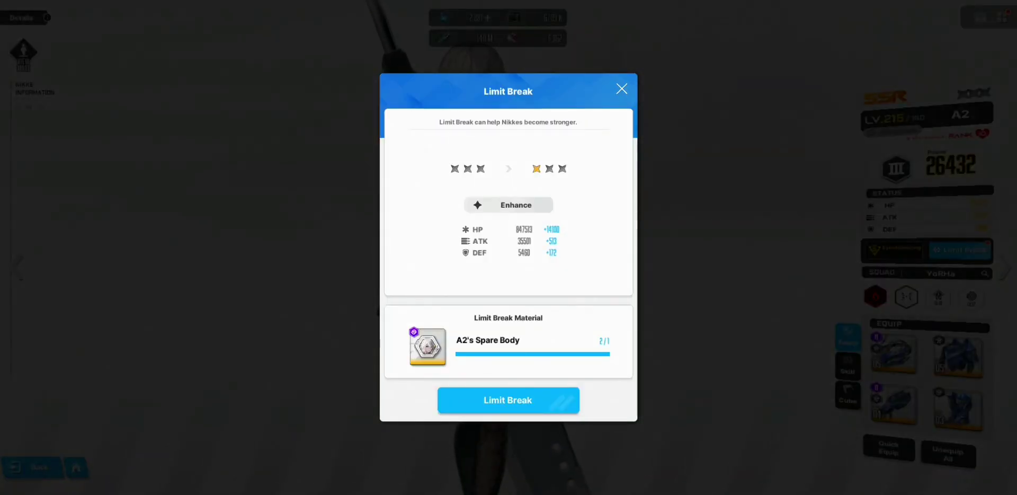
{"action": "left_click", "coordinate": [556, 399]}
{"action": "left_click", "coordinate": [582, 307]}
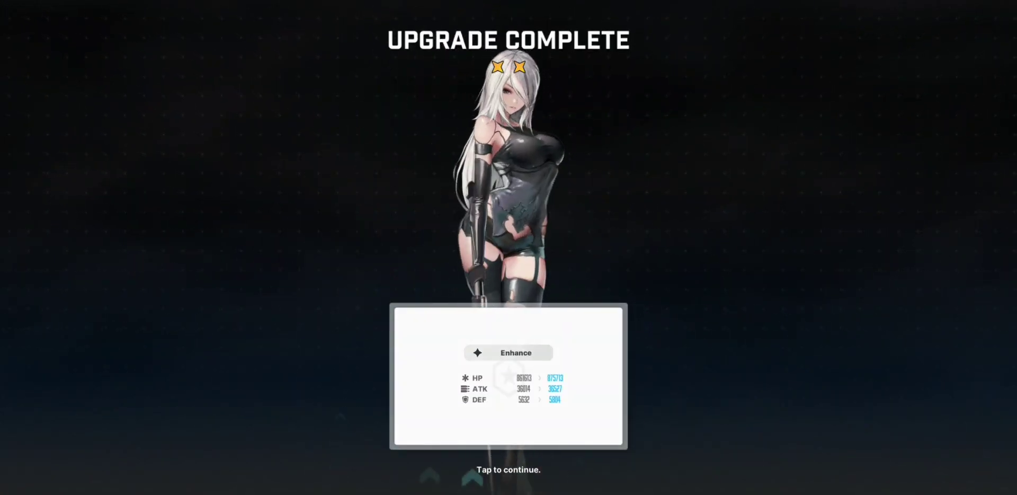
{"action": "left_click", "coordinate": [788, 306]}
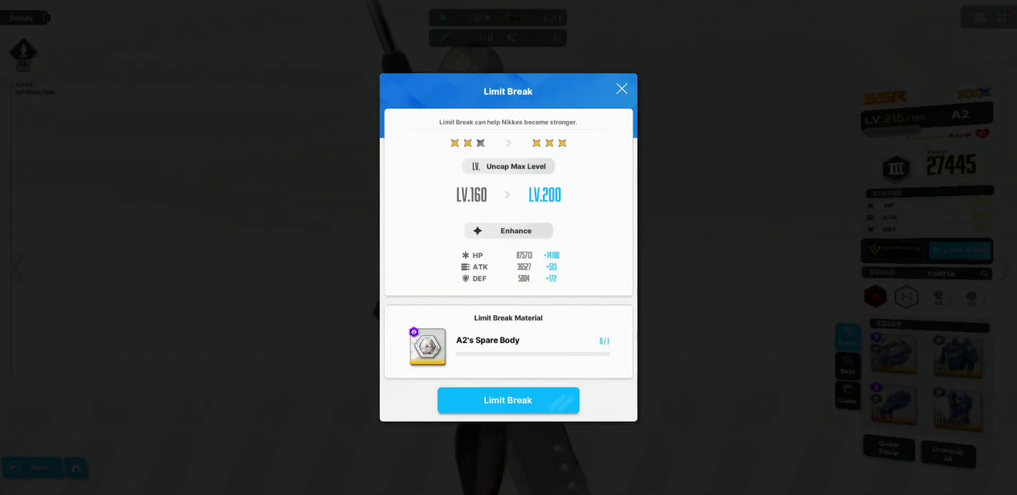
{"action": "left_click", "coordinate": [621, 88]}
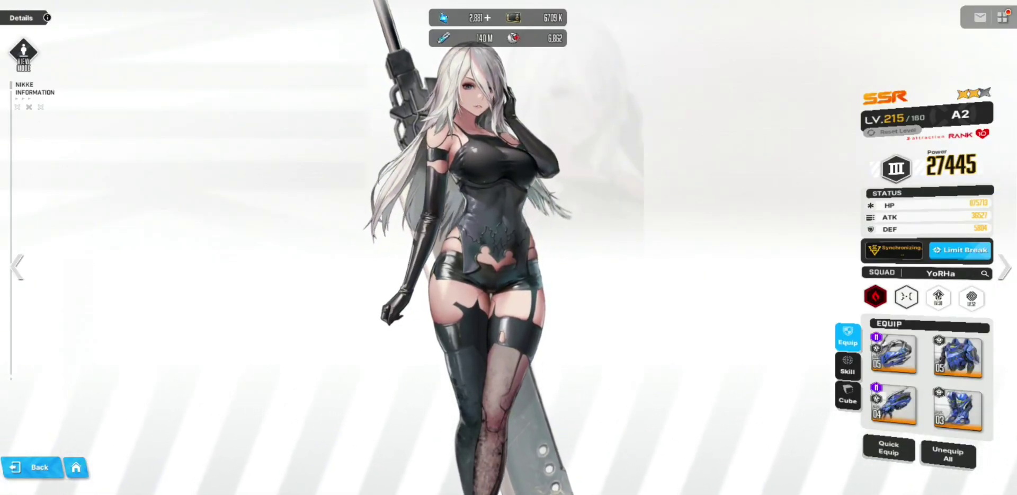
- Enhance A2's α-Alloy Armguard to LV.05 using auto-selected materials, raising power to 27,547
{"action": "left_click", "coordinate": [891, 408]}
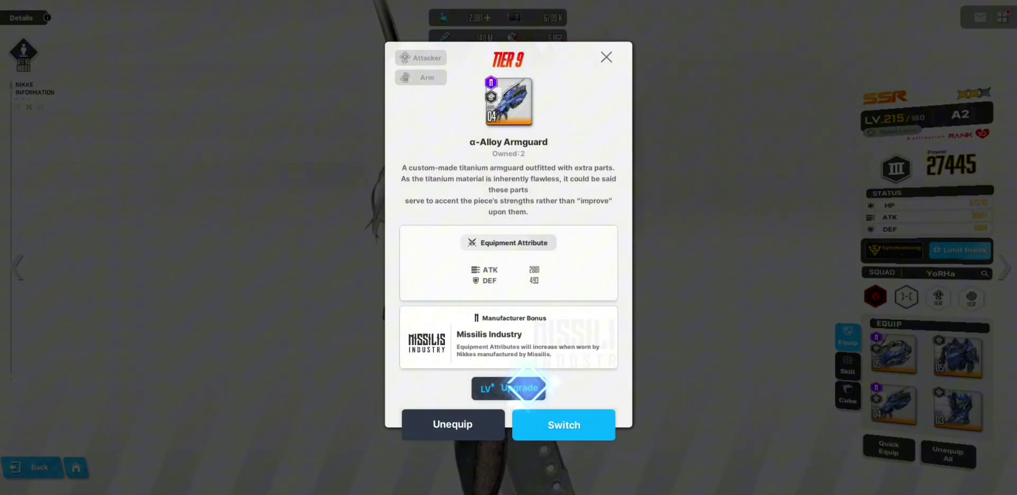
{"action": "left_click", "coordinate": [509, 388]}
{"action": "left_click", "coordinate": [474, 416]}
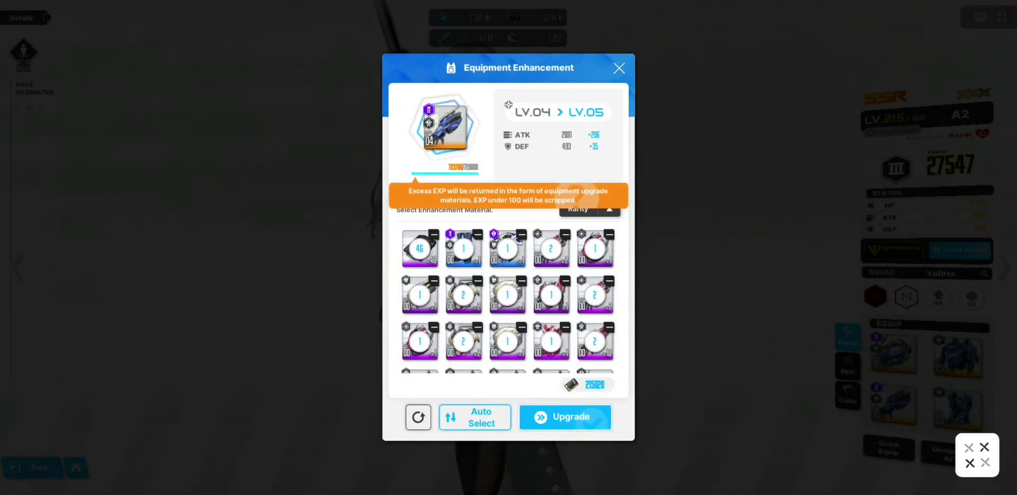
{"action": "left_click", "coordinate": [564, 416]}
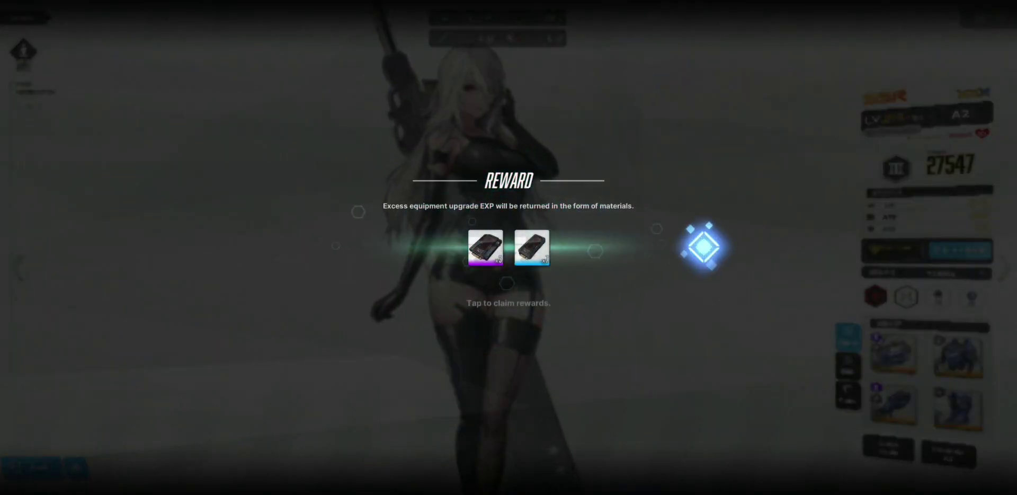
{"action": "left_click", "coordinate": [699, 246]}
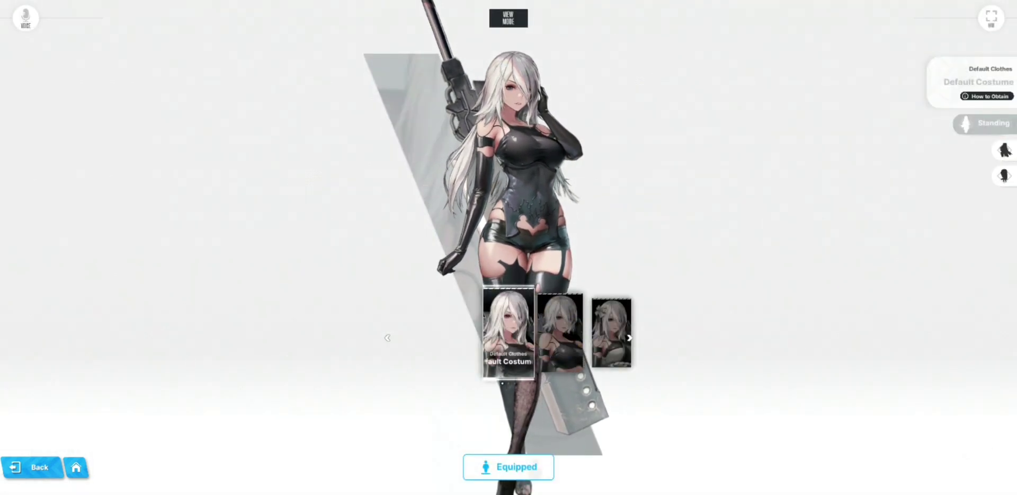
- Browse to A2's YoRHa Uniform Prototype costume and preview its combat, SD and standing models
{"action": "left_click", "coordinate": [560, 333]}
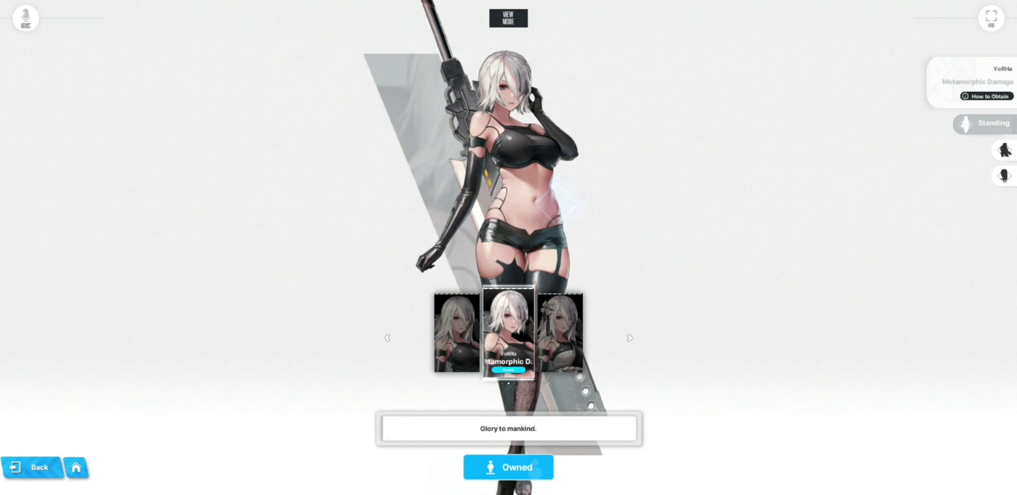
{"action": "left_click", "coordinate": [562, 332]}
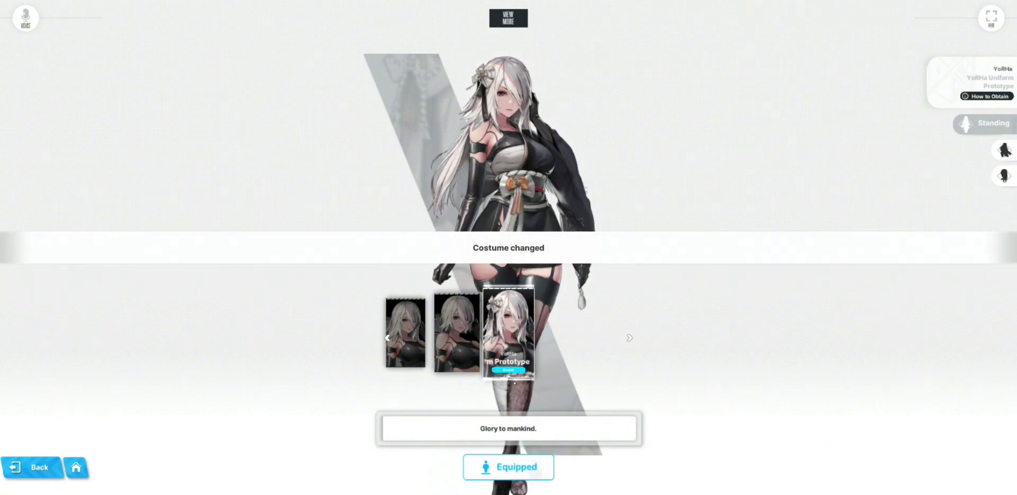
{"action": "left_click", "coordinate": [993, 149]}
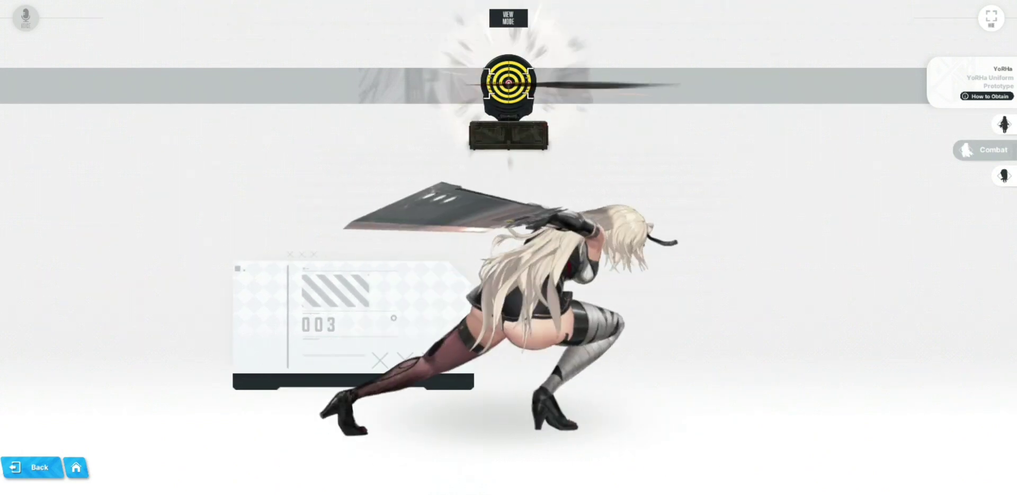
{"action": "left_click", "coordinate": [1003, 175]}
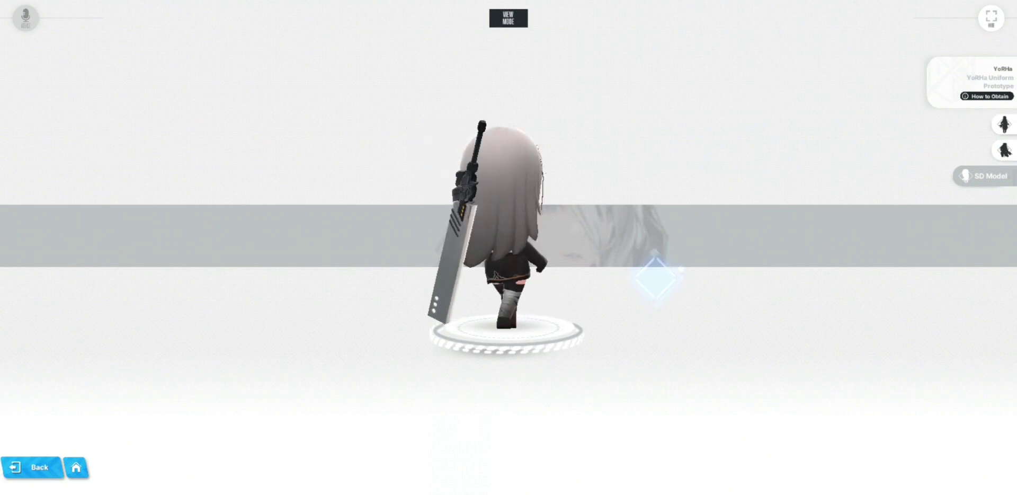
{"action": "left_click", "coordinate": [1003, 124]}
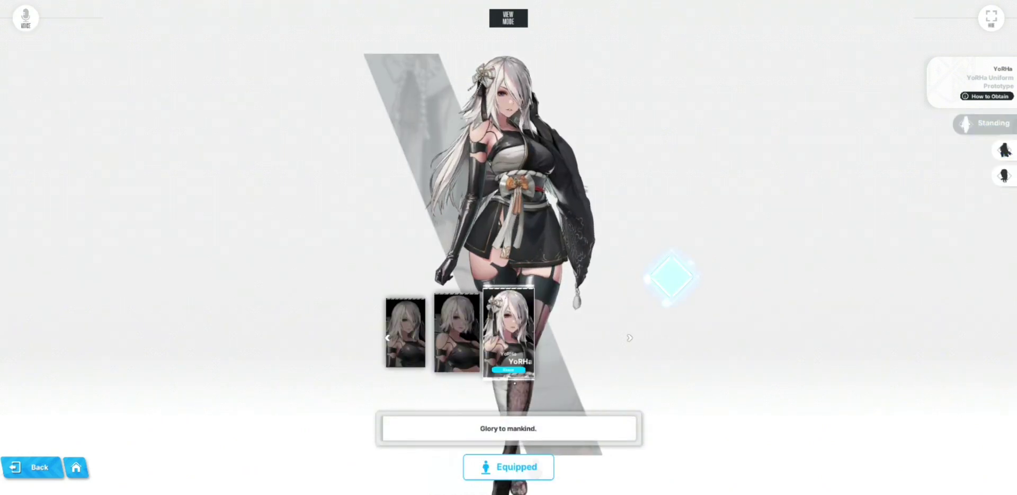
{"action": "left_click", "coordinate": [1002, 150]}
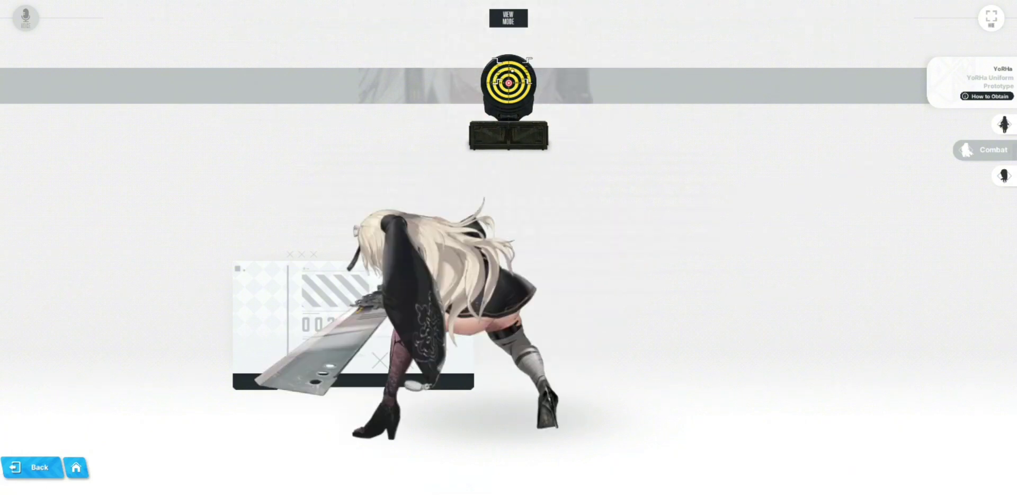
{"action": "left_click", "coordinate": [1002, 123]}
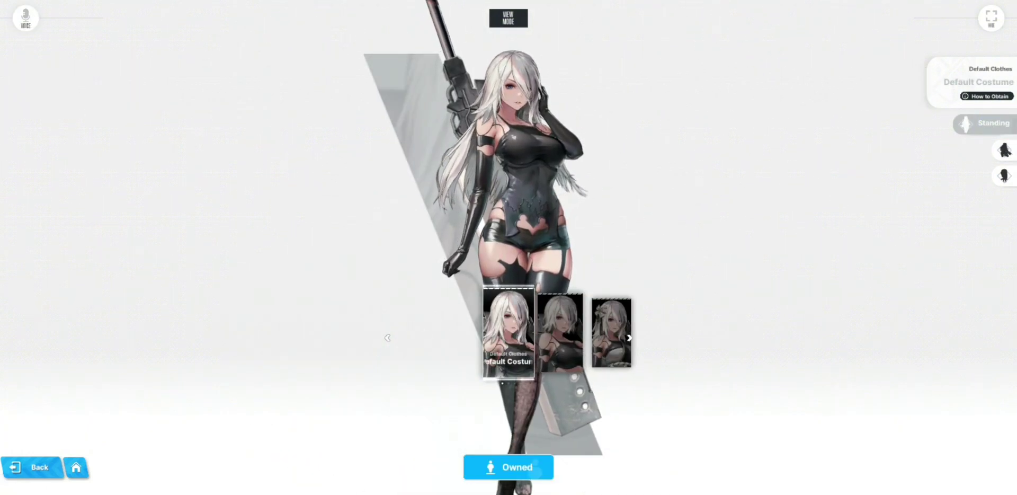
{"action": "left_click", "coordinate": [1003, 150]}
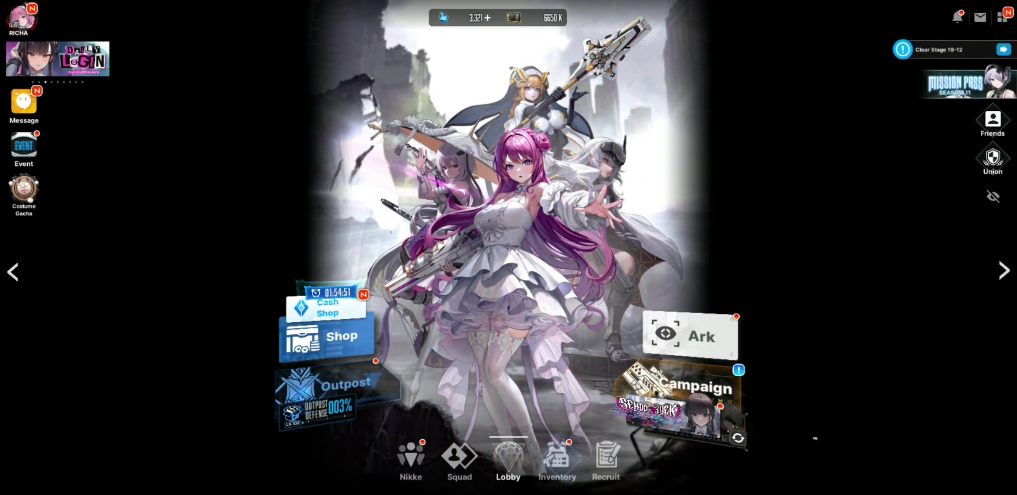
- Check the Mid-Quality Mold's details in the Inventory, then reopen the Inventory
{"action": "left_click", "coordinate": [557, 457]}
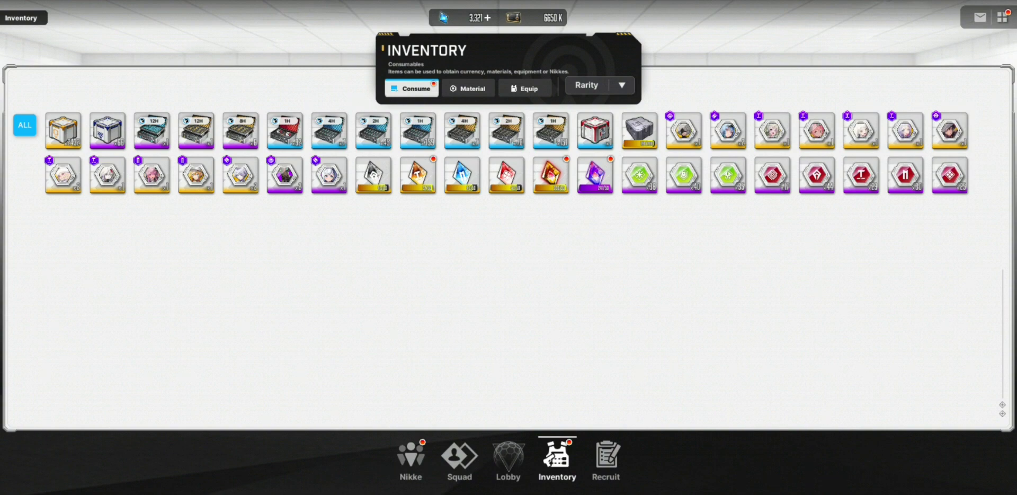
{"action": "left_click", "coordinate": [594, 175]}
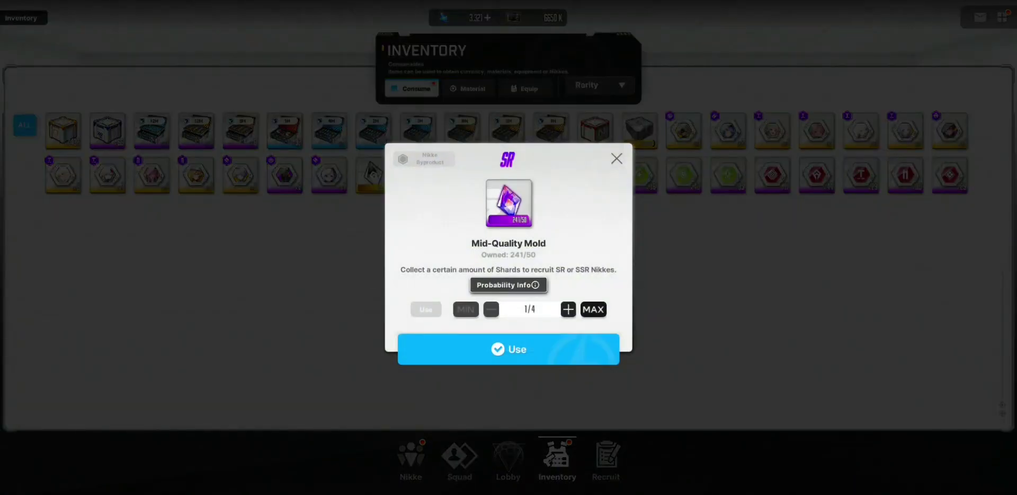
{"action": "key", "text": "Escape"}
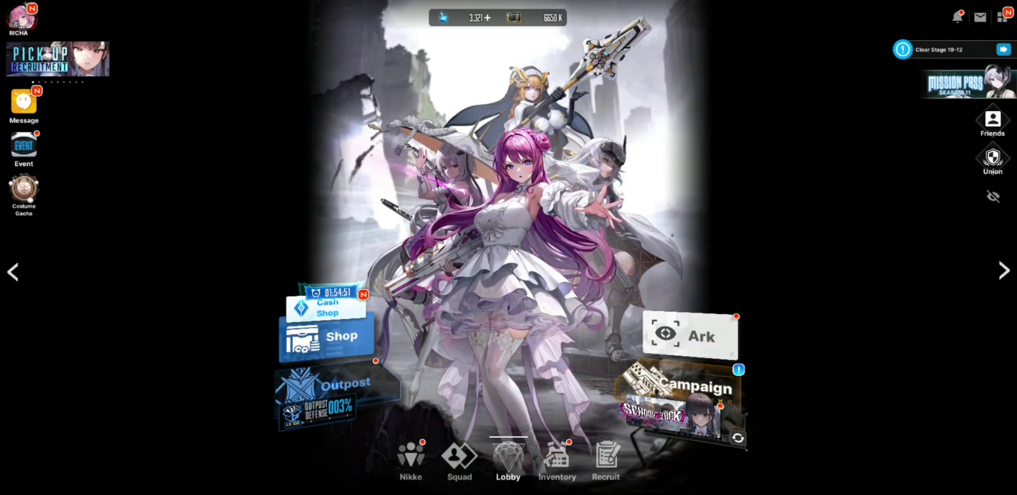
{"action": "left_click", "coordinate": [557, 457]}
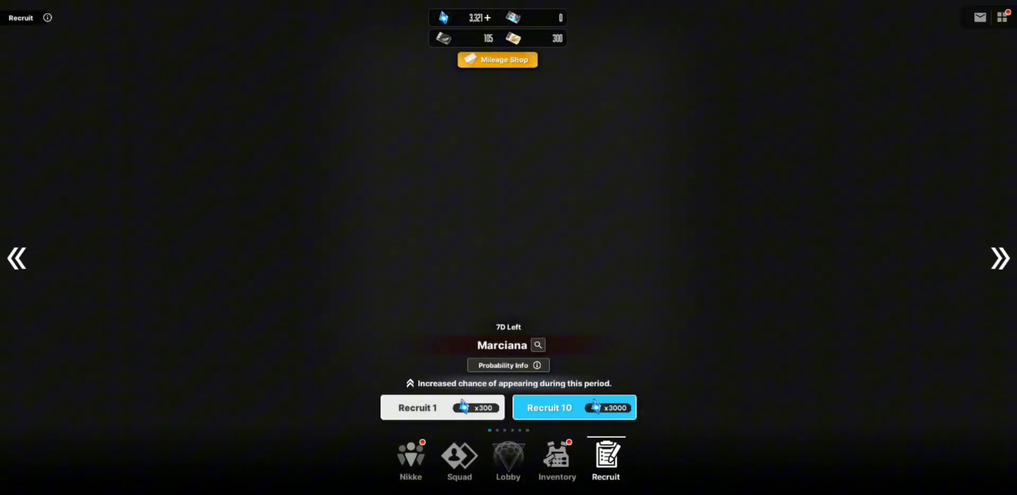
- Spend Mid-Quality Molds on two SR Nikke recruits, then view the High-Quality Mold (250/50 owned)
{"action": "left_click", "coordinate": [558, 457]}
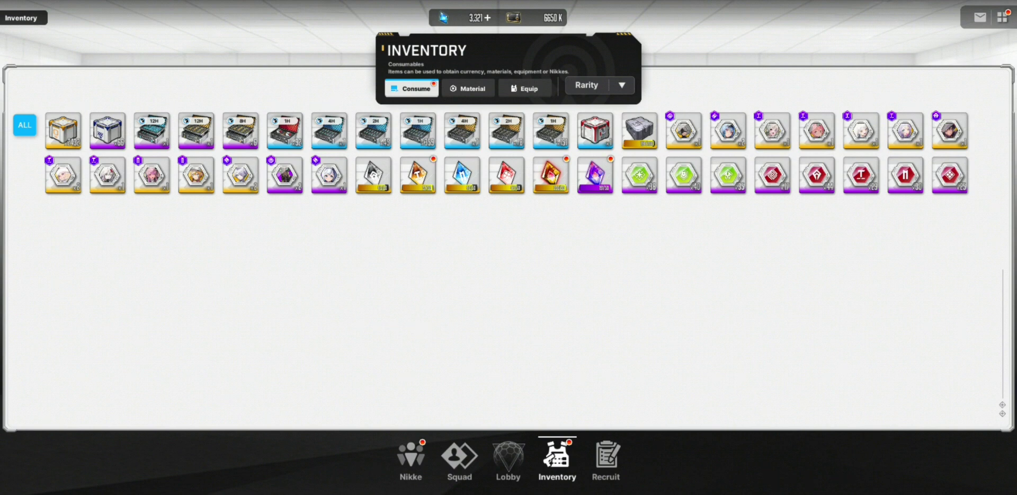
{"action": "left_click", "coordinate": [596, 173]}
{"action": "left_click", "coordinate": [586, 352]}
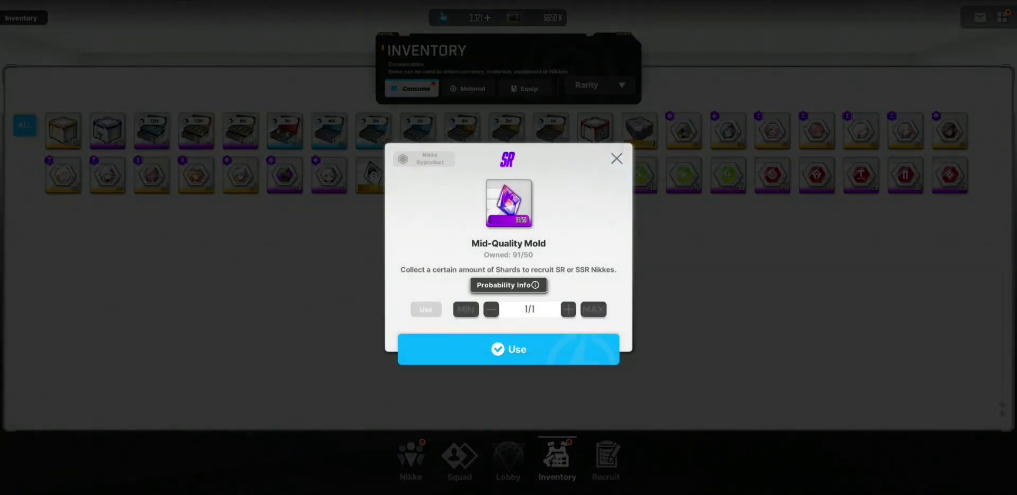
{"action": "left_click", "coordinate": [508, 351]}
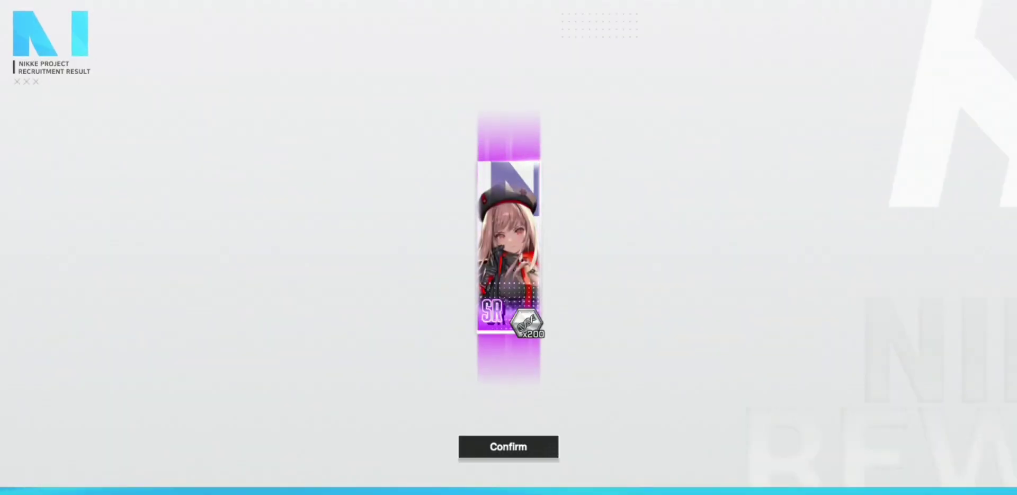
{"action": "left_click", "coordinate": [508, 446]}
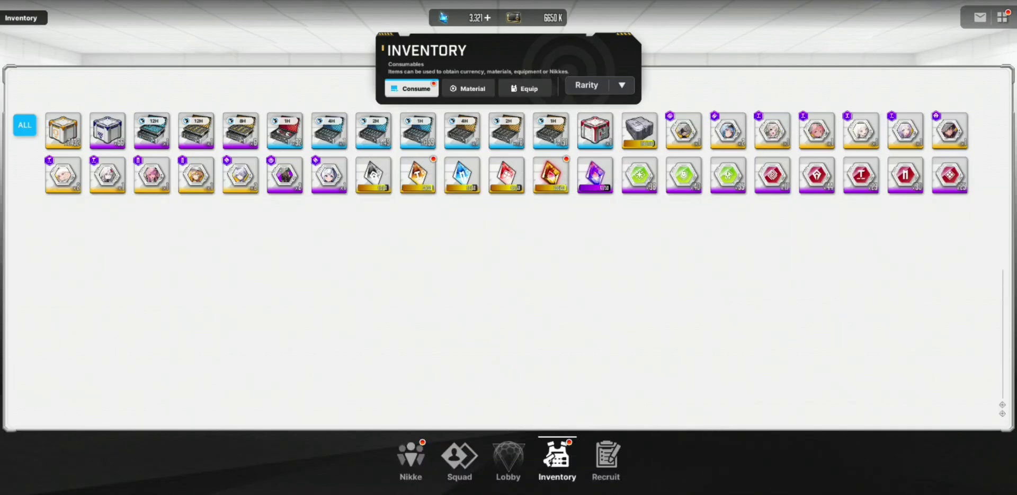
{"action": "left_click", "coordinate": [551, 175]}
- Recruit a Nikke with High-Quality Molds and return to the lobby
{"action": "left_click", "coordinate": [551, 176]}
{"action": "left_click", "coordinate": [556, 346]}
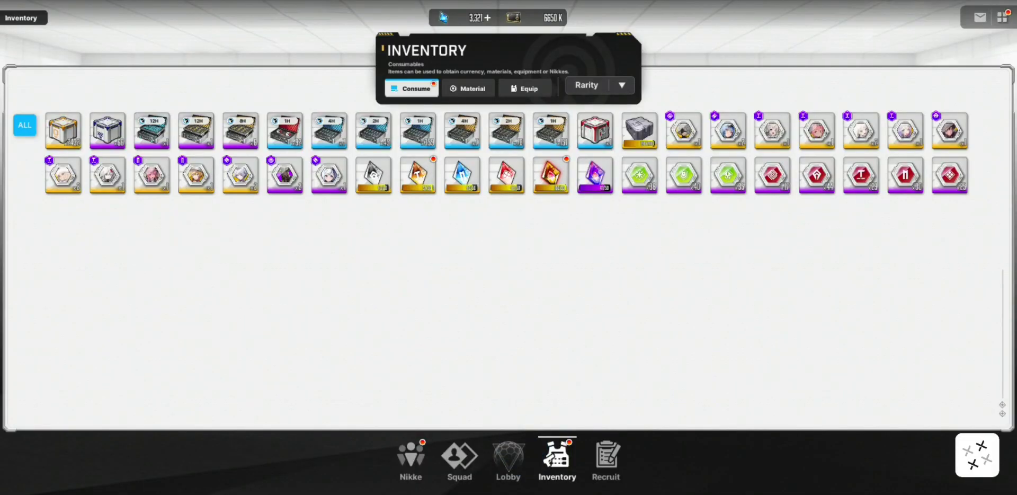
{"action": "left_click", "coordinate": [508, 457]}
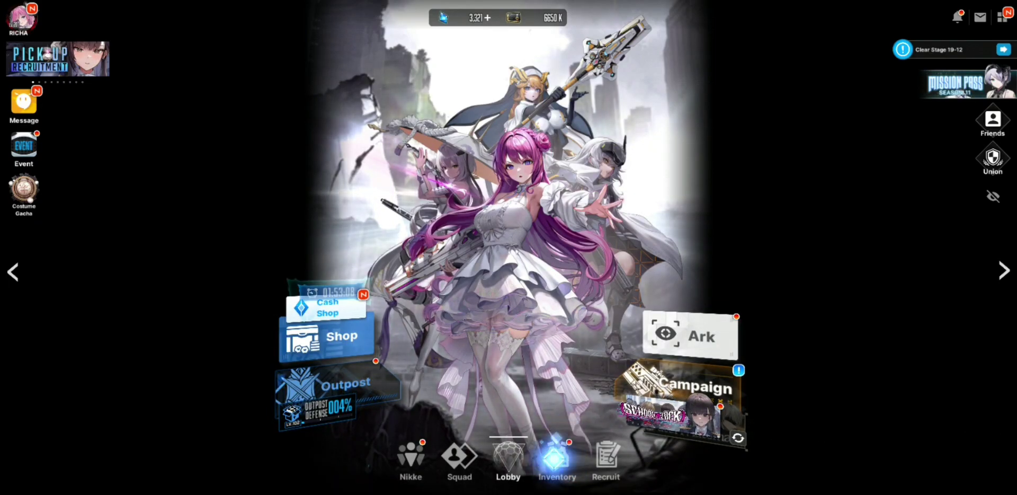
- Spend more High-Quality Molds from the inventory on another recruit, ending in the lobby
{"action": "left_click", "coordinate": [557, 457]}
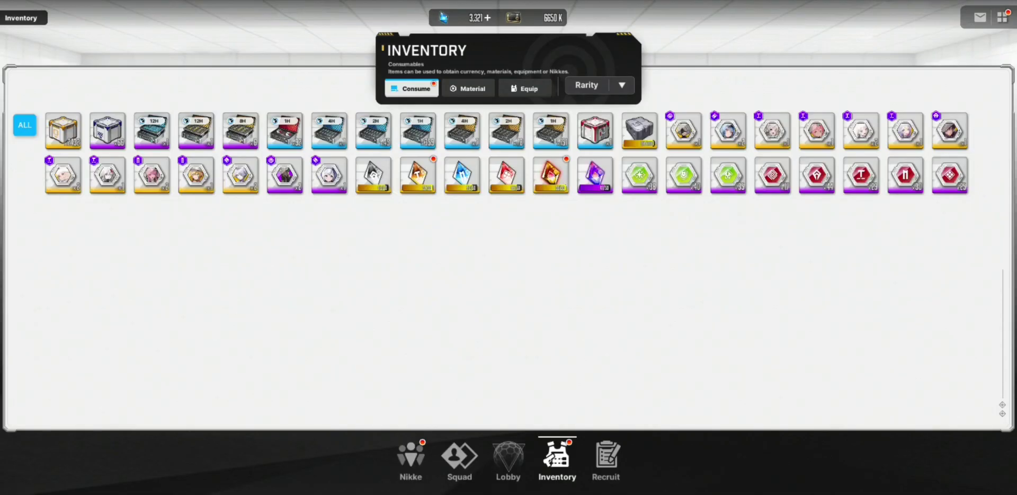
{"action": "left_click", "coordinate": [551, 174]}
{"action": "left_click", "coordinate": [596, 351]}
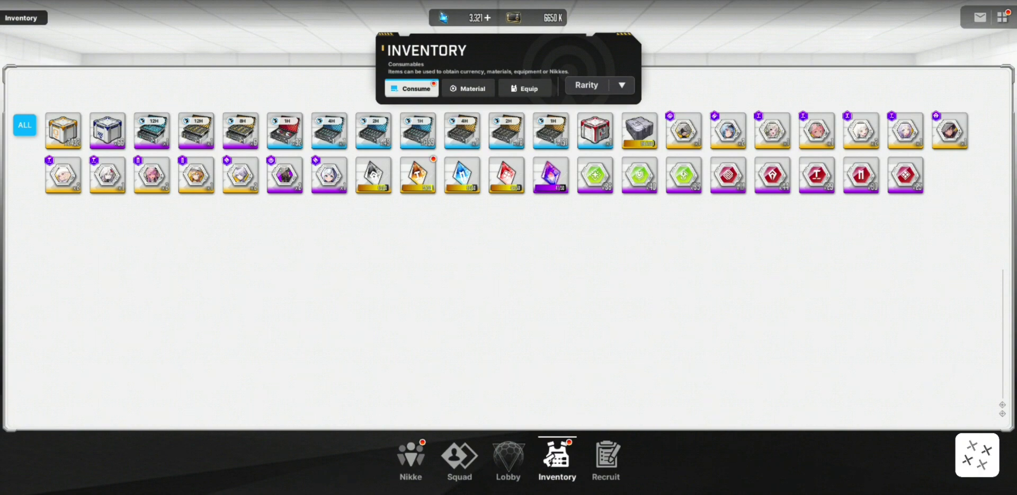
{"action": "left_click", "coordinate": [507, 459]}
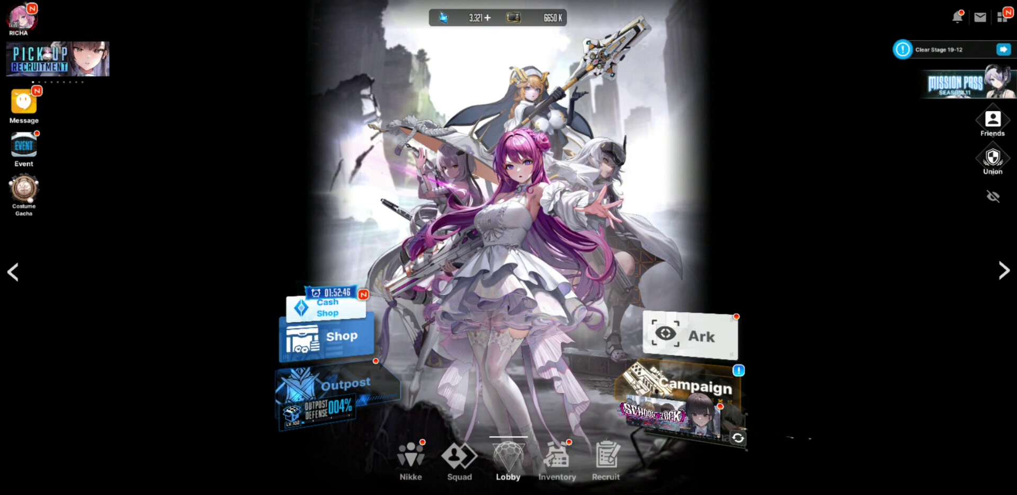
- Spend Tetra Molds from the inventory on a Tetra Line recruit, leaving 7 of 50
{"action": "left_click", "coordinate": [557, 460]}
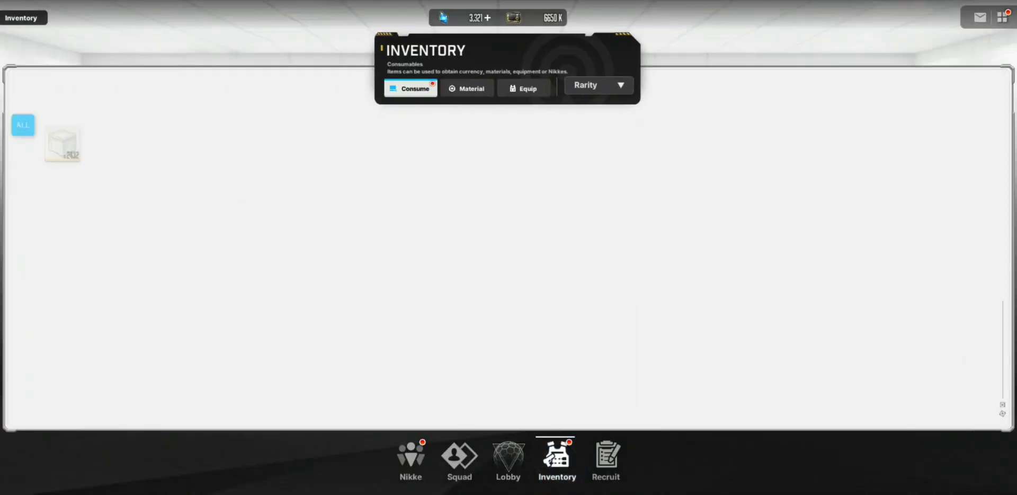
{"action": "left_click", "coordinate": [417, 175]}
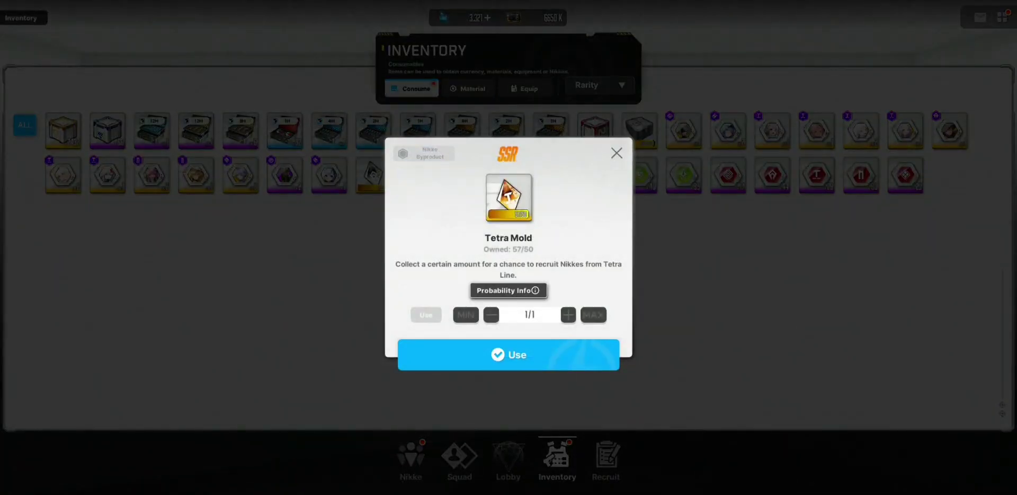
{"action": "left_click", "coordinate": [596, 373]}
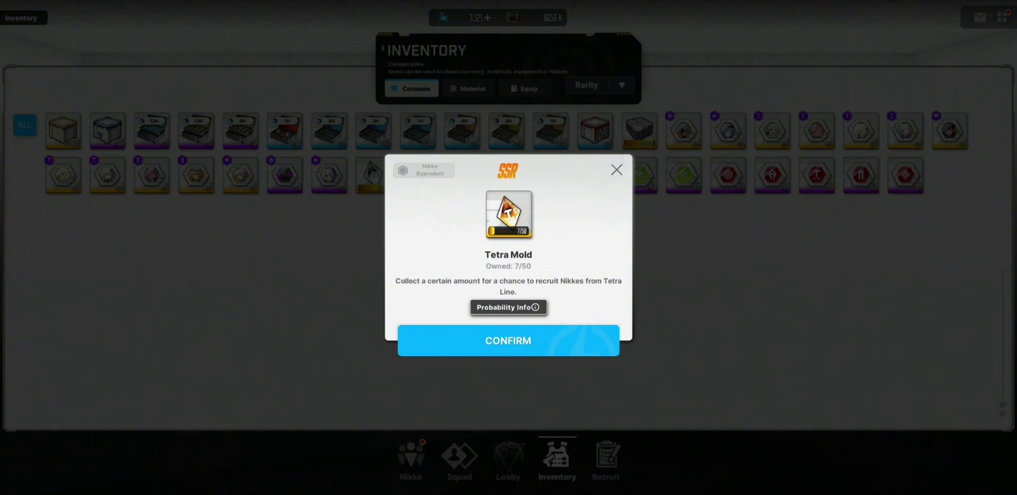
{"action": "left_click", "coordinate": [579, 340]}
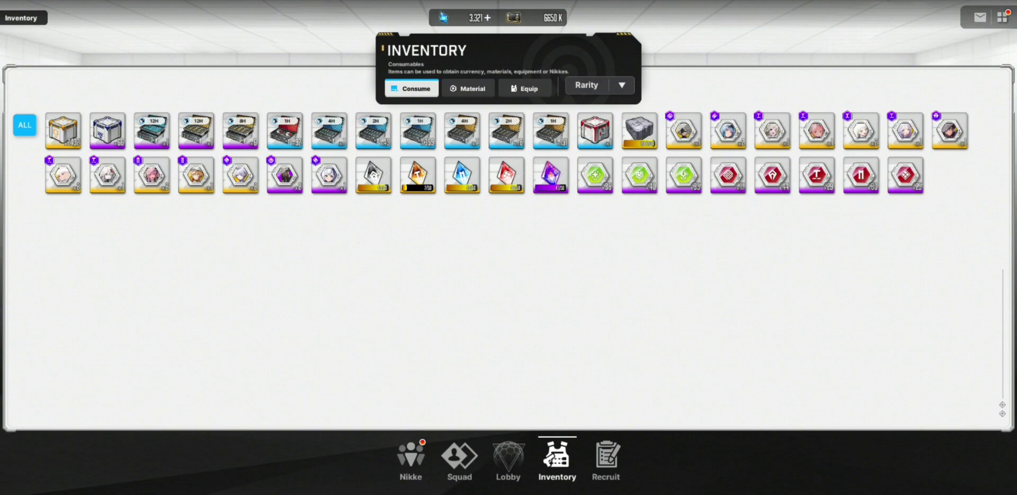
- Open the 1H Growth Set box and allot all 66 Challenger Progress Boxes to the second part type
{"action": "left_click", "coordinate": [594, 129]}
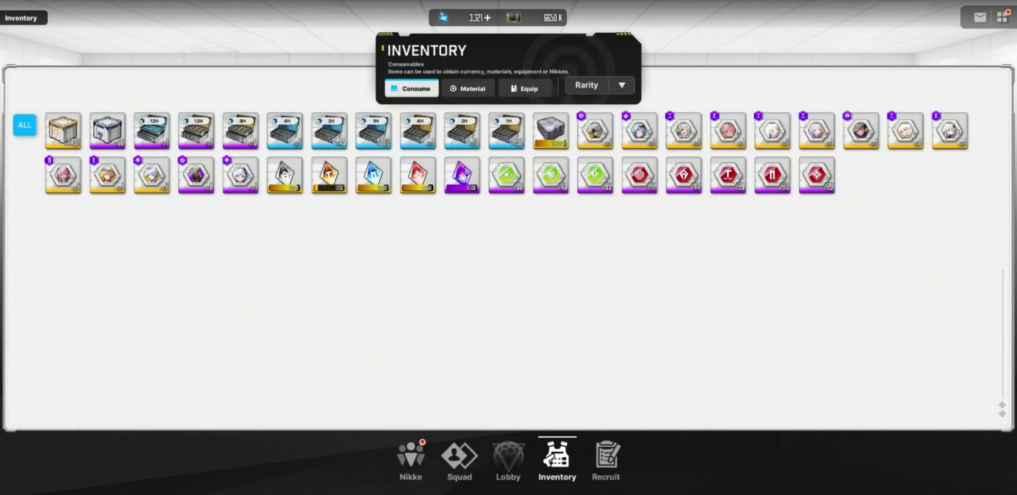
{"action": "left_click", "coordinate": [107, 127]}
{"action": "left_click", "coordinate": [562, 306]}
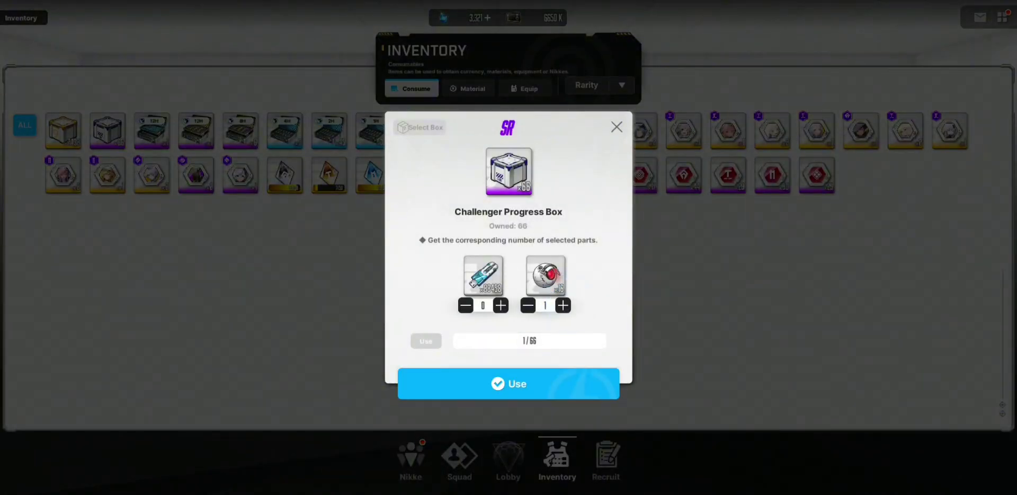
{"action": "left_click", "coordinate": [562, 306]}
{"action": "left_click", "coordinate": [562, 306]}
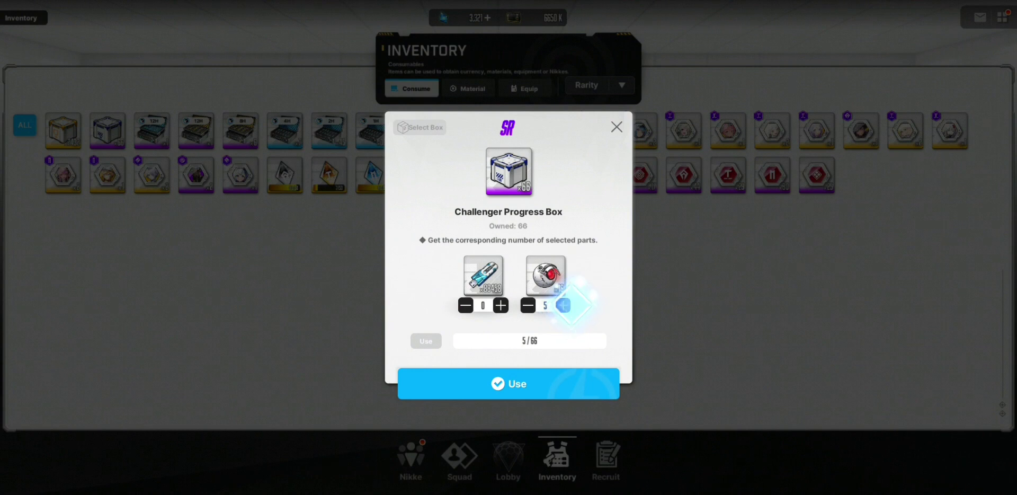
{"action": "left_click_drag", "start_coordinate": [562, 306], "coordinate": [563, 306]}
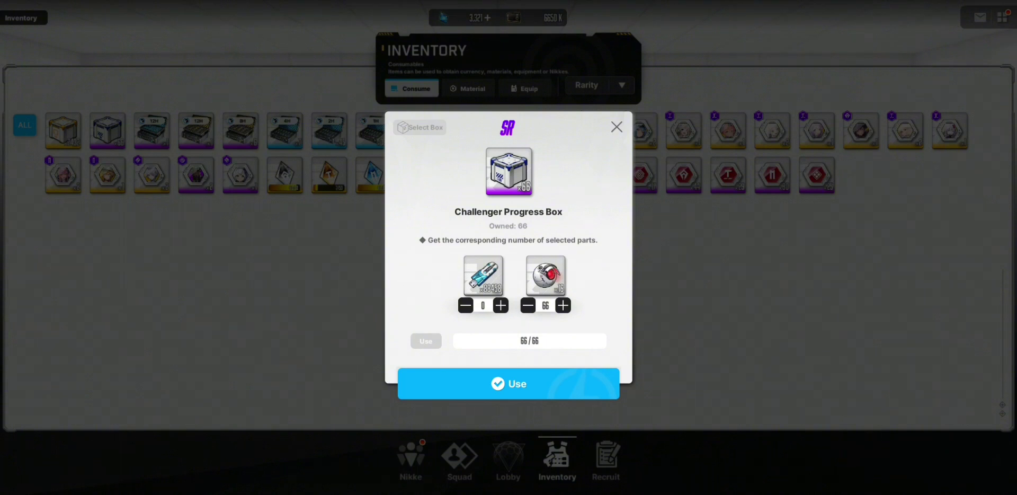